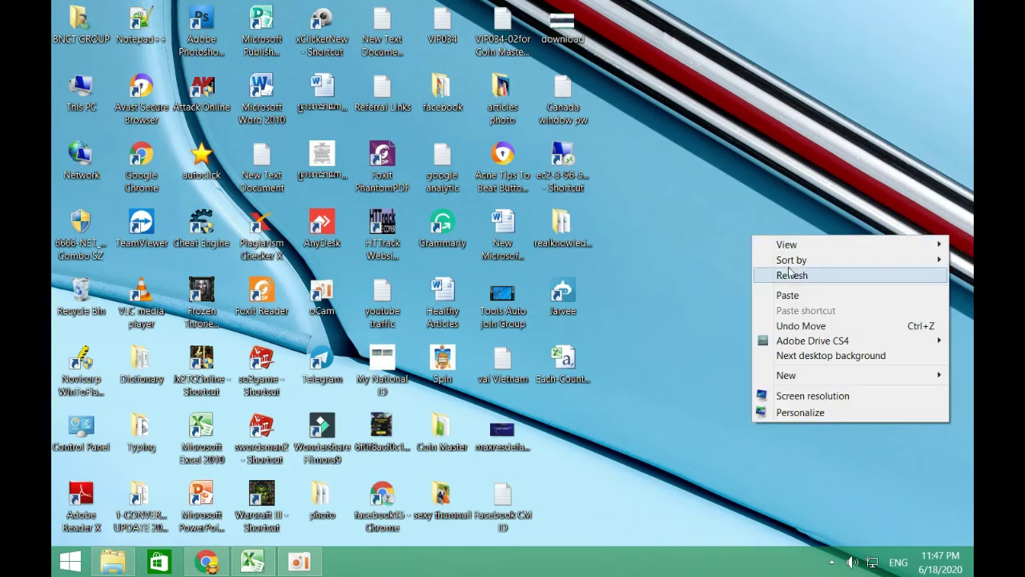
Refresh the desktop and switch to the Each-Country-CTR workbook in Microsoft Excel.
{"action": "right_click", "coordinate": [733, 248]}
{"action": "left_click", "coordinate": [785, 288]}
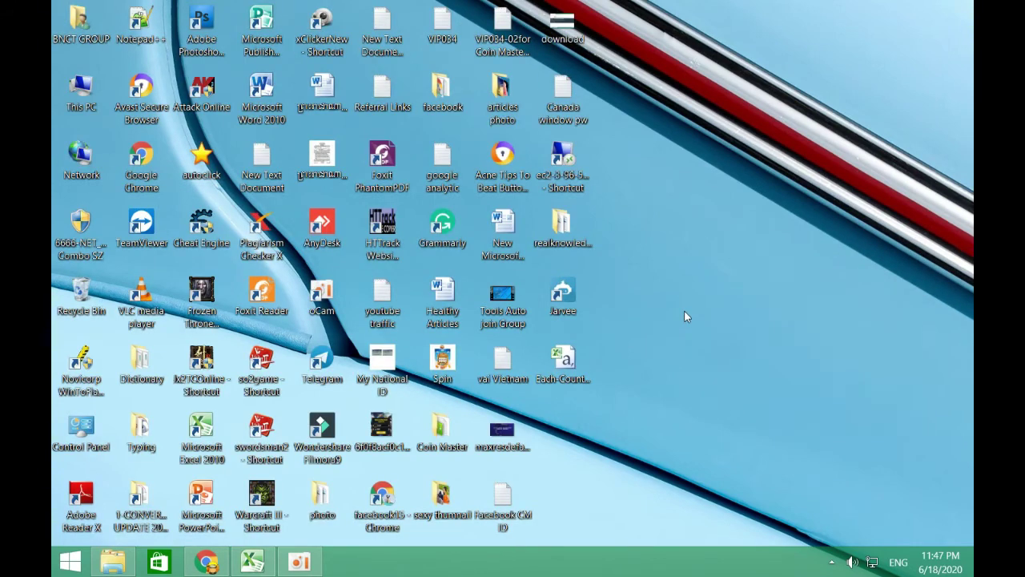
{"action": "left_click", "coordinate": [264, 568]}
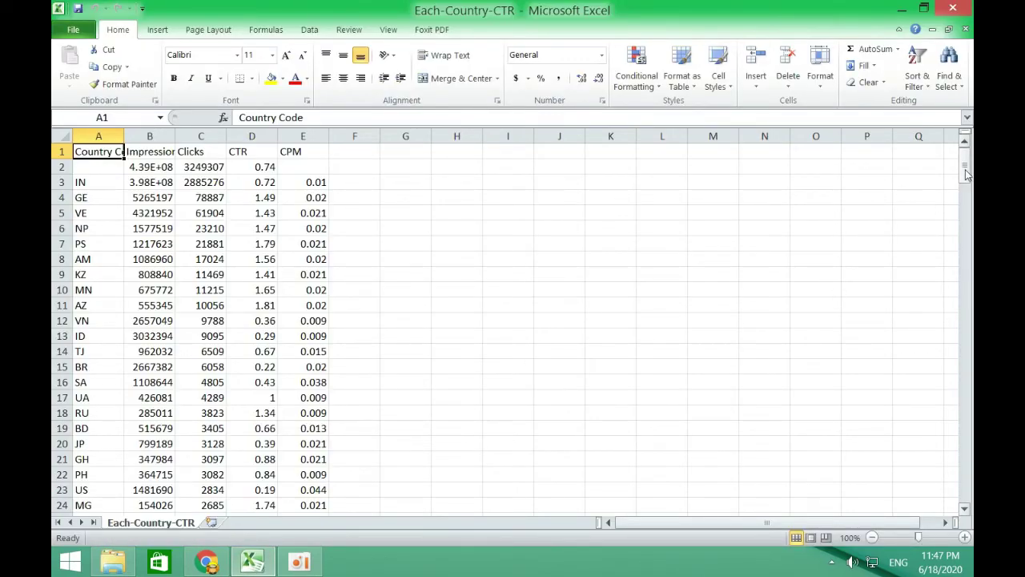
{"action": "left_click_drag", "start_coordinate": [967, 175], "coordinate": [968, 158]}
{"action": "left_click", "coordinate": [310, 564]}
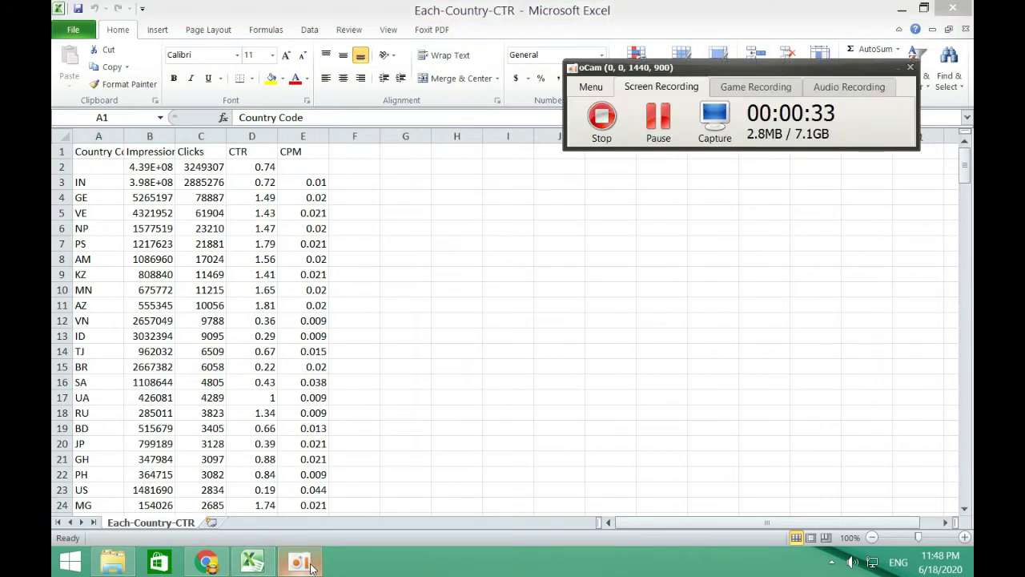
{"action": "left_click", "coordinate": [898, 68]}
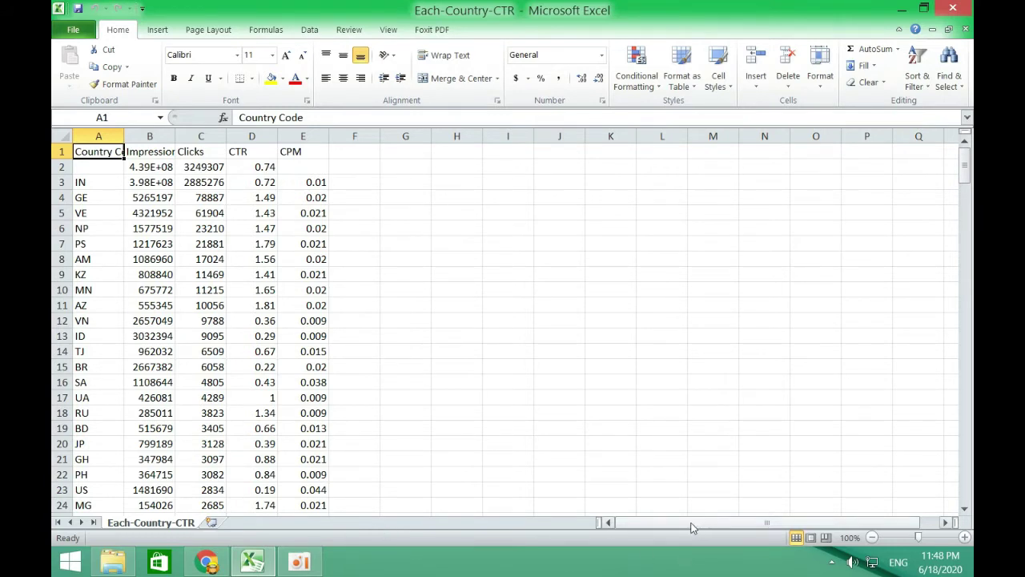
{"action": "left_click_drag", "start_coordinate": [713, 522], "coordinate": [641, 524]}
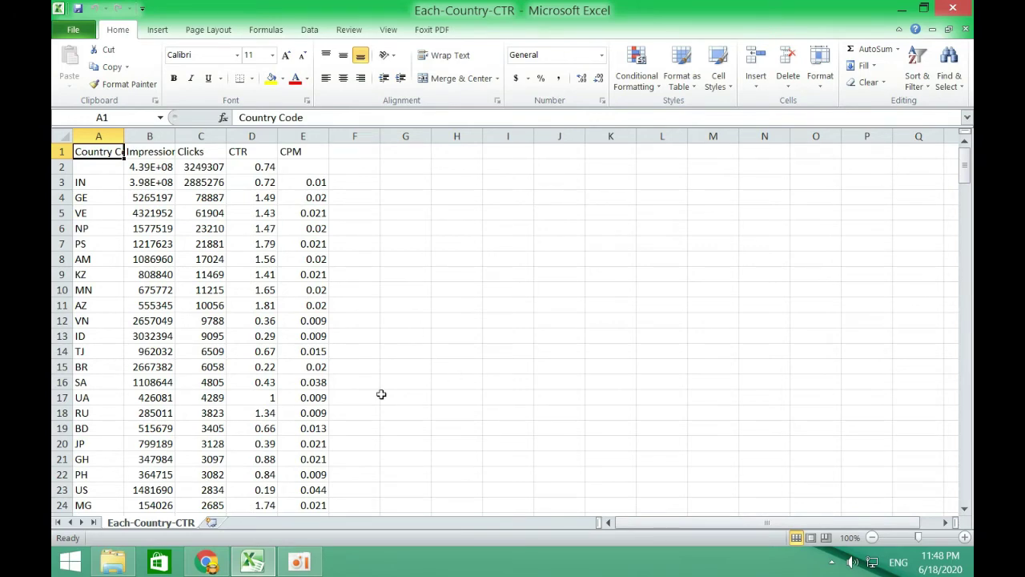
Enlarge the sheet to 222% and look through the country rows down to the last entry and back to the header row.
{"action": "left_click", "coordinate": [935, 539]}
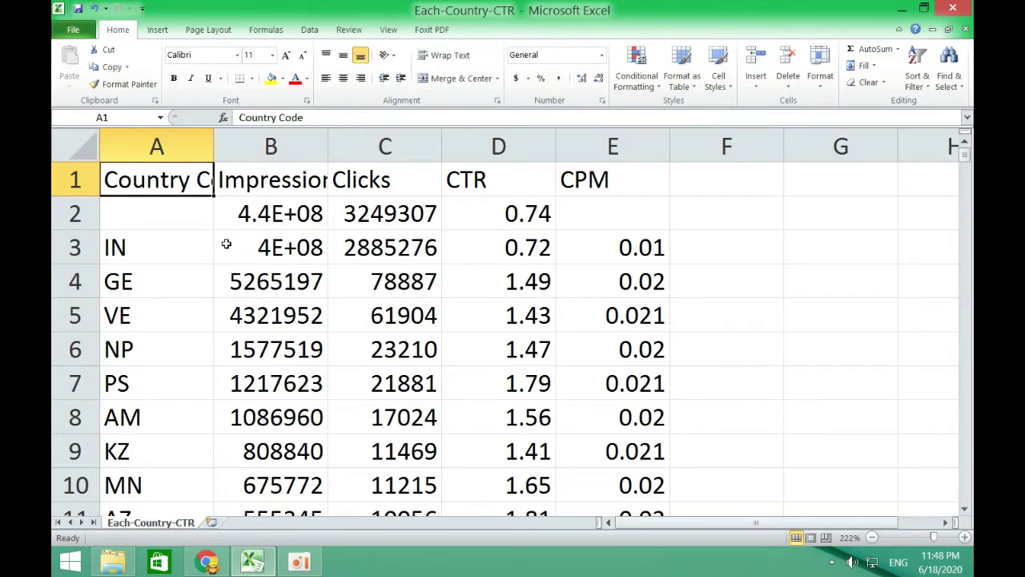
{"action": "scroll", "coordinate": [306, 237], "scroll_direction": "down", "scroll_amount": 5}
{"action": "scroll", "coordinate": [206, 360], "scroll_direction": "down", "scroll_amount": 20}
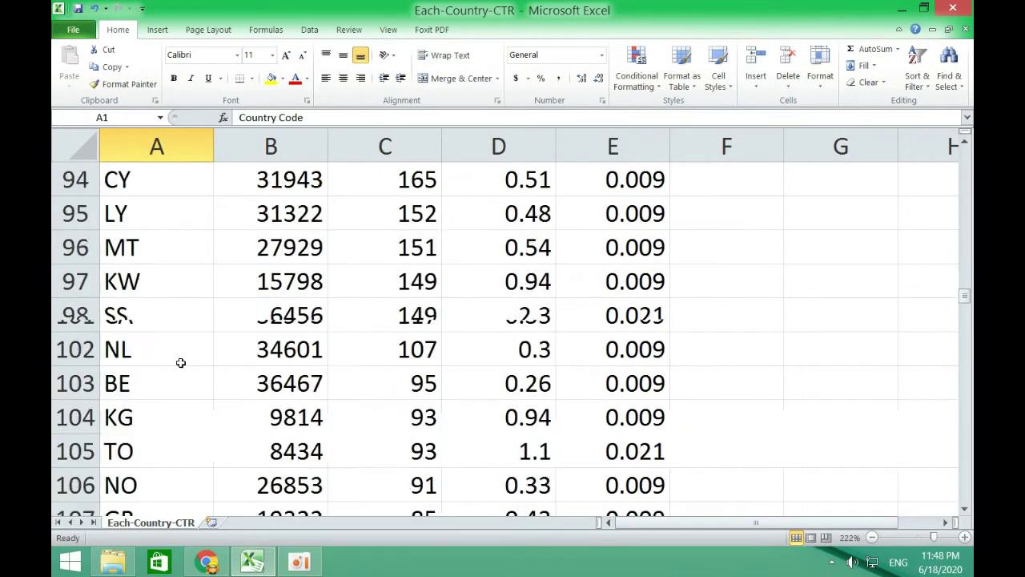
{"action": "scroll", "coordinate": [181, 363], "scroll_direction": "down", "scroll_amount": 20}
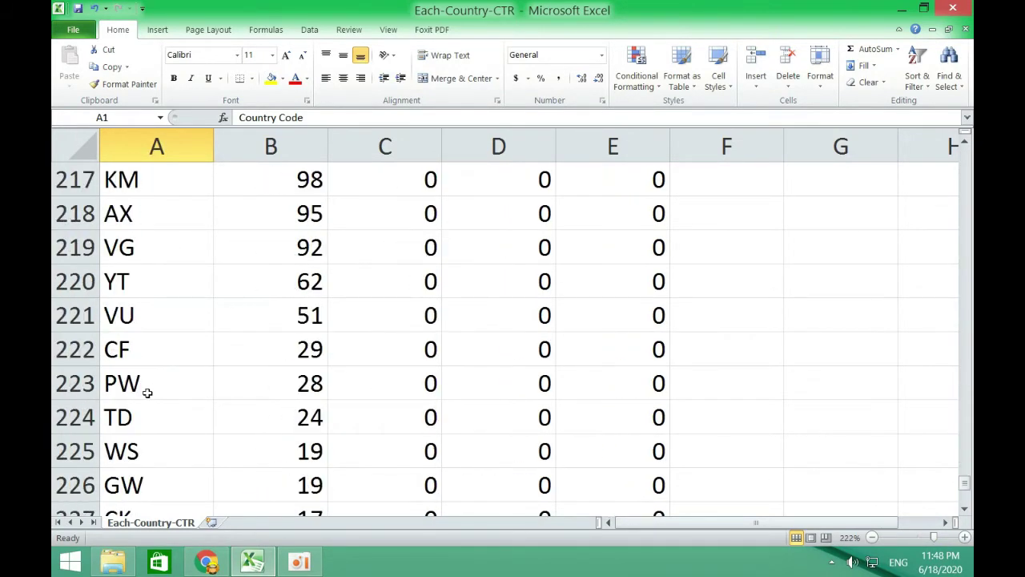
{"action": "scroll", "coordinate": [148, 393], "scroll_direction": "up", "scroll_amount": 7}
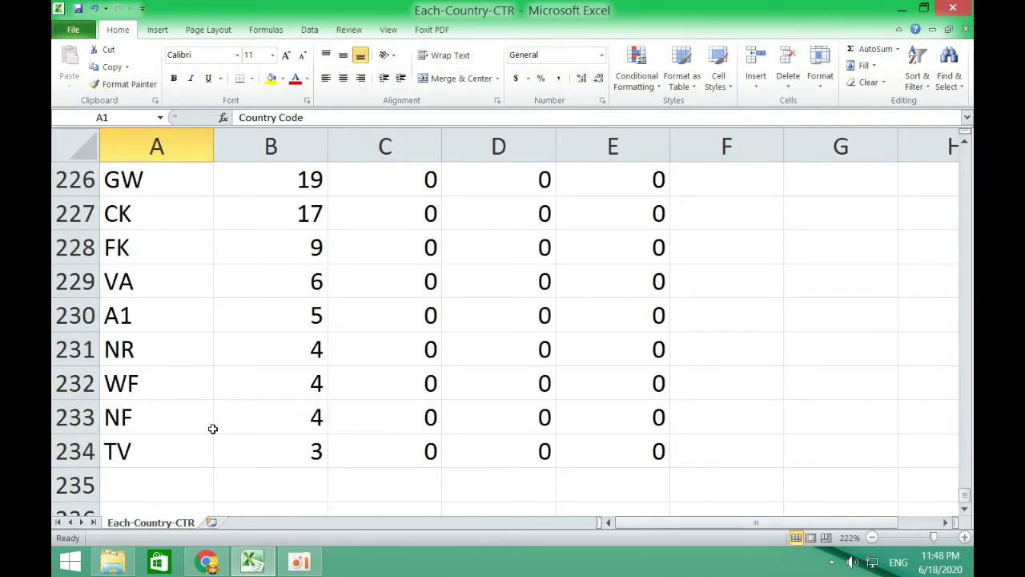
{"action": "scroll", "coordinate": [229, 417], "scroll_direction": "up", "scroll_amount": 10}
{"action": "scroll", "coordinate": [243, 406], "scroll_direction": "up", "scroll_amount": 12}
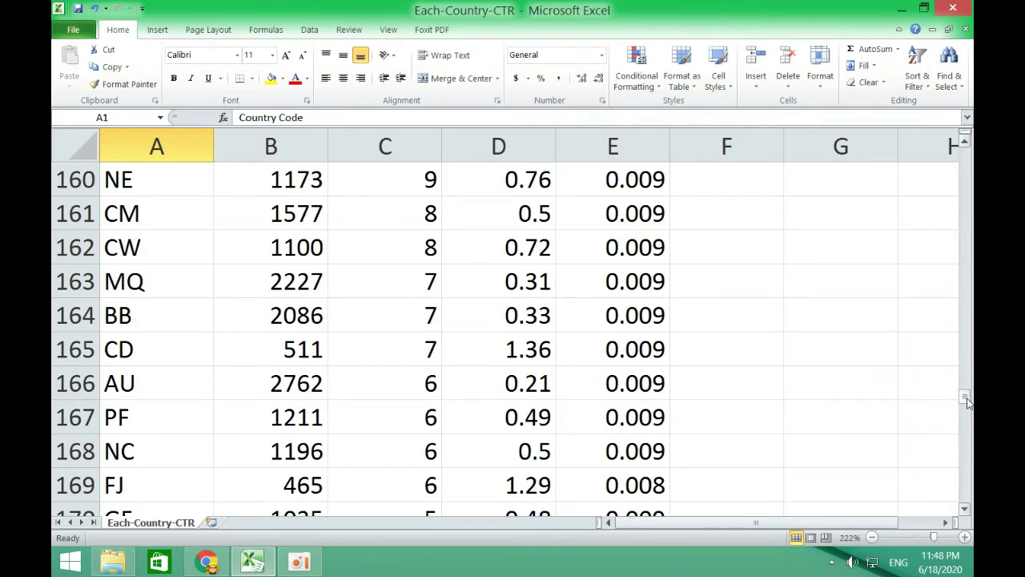
{"action": "left_click_drag", "start_coordinate": [967, 403], "coordinate": [904, 454]}
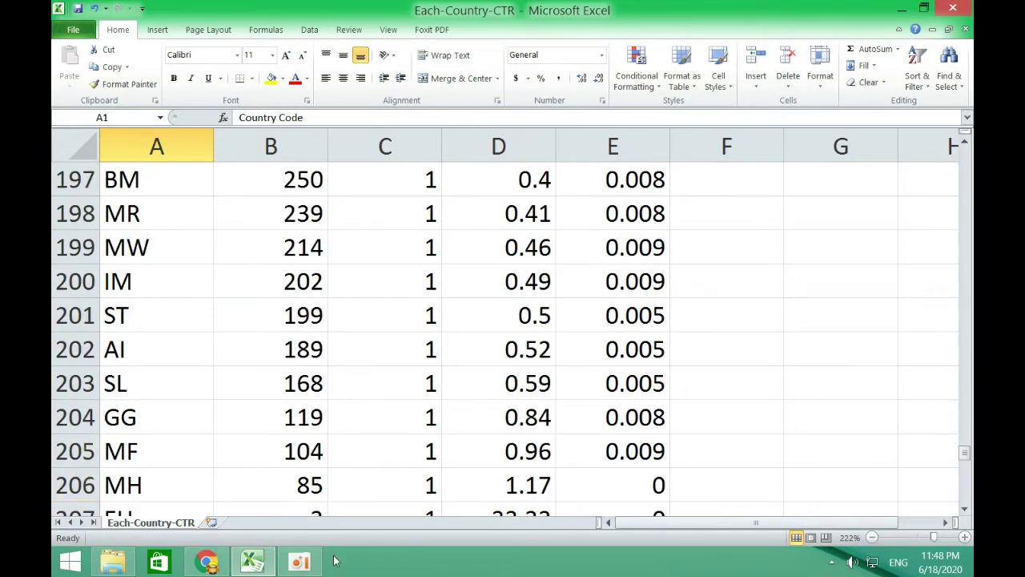
{"action": "left_click_drag", "start_coordinate": [965, 454], "coordinate": [950, 306]}
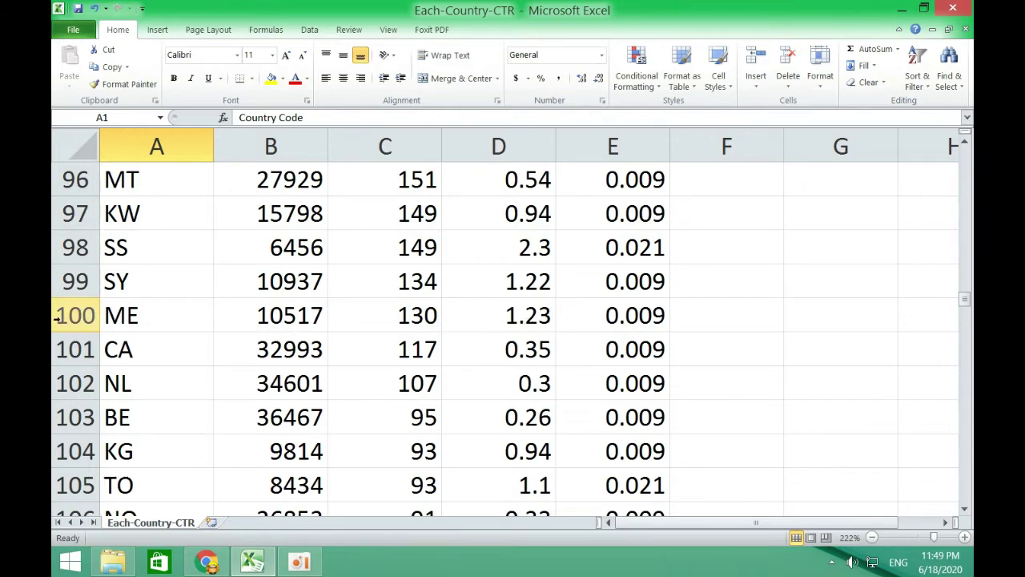
{"action": "left_click_drag", "start_coordinate": [964, 299], "coordinate": [958, 153]}
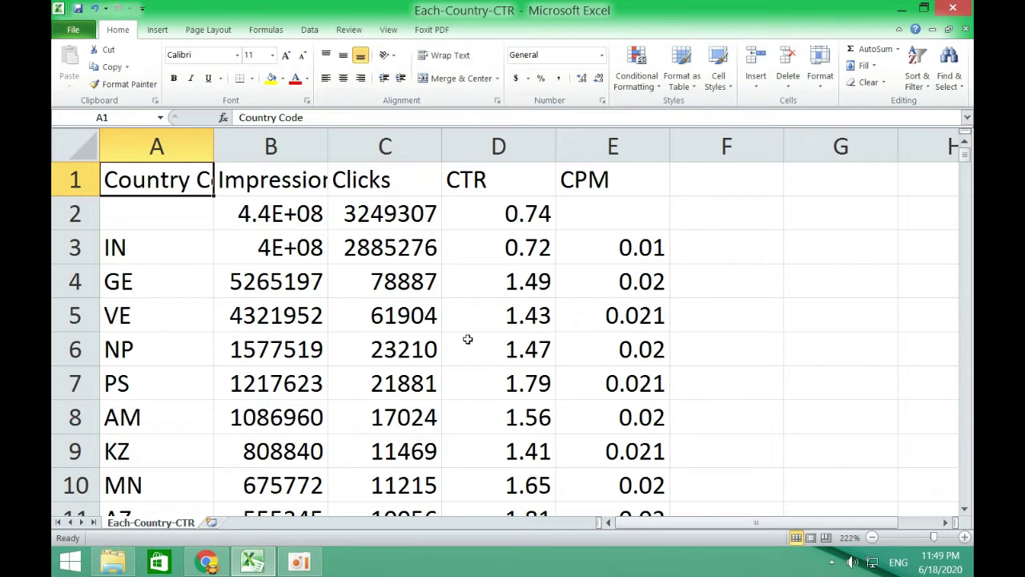
Examine the IN row's country code, impressions, clicks, CTR and CPM cell by cell.
{"action": "left_click", "coordinate": [161, 245]}
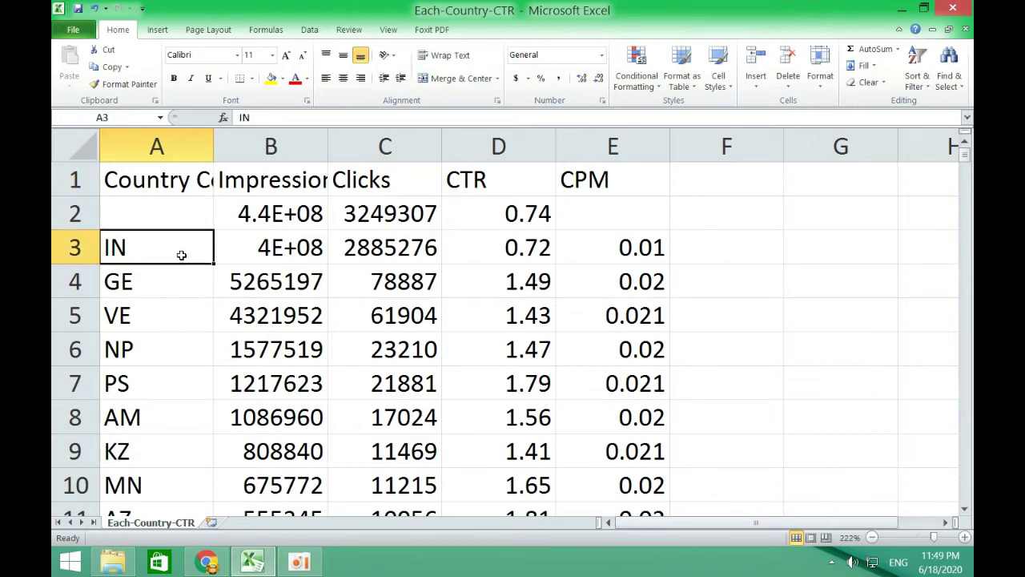
{"action": "left_click", "coordinate": [247, 250]}
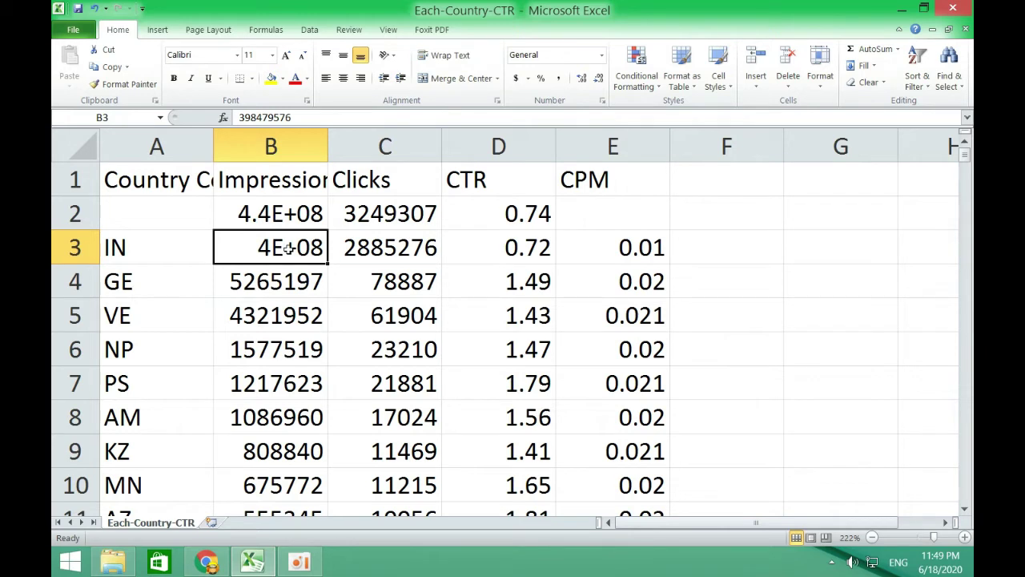
{"action": "left_click", "coordinate": [383, 252]}
{"action": "left_click", "coordinate": [283, 246]}
{"action": "left_click", "coordinate": [385, 250]}
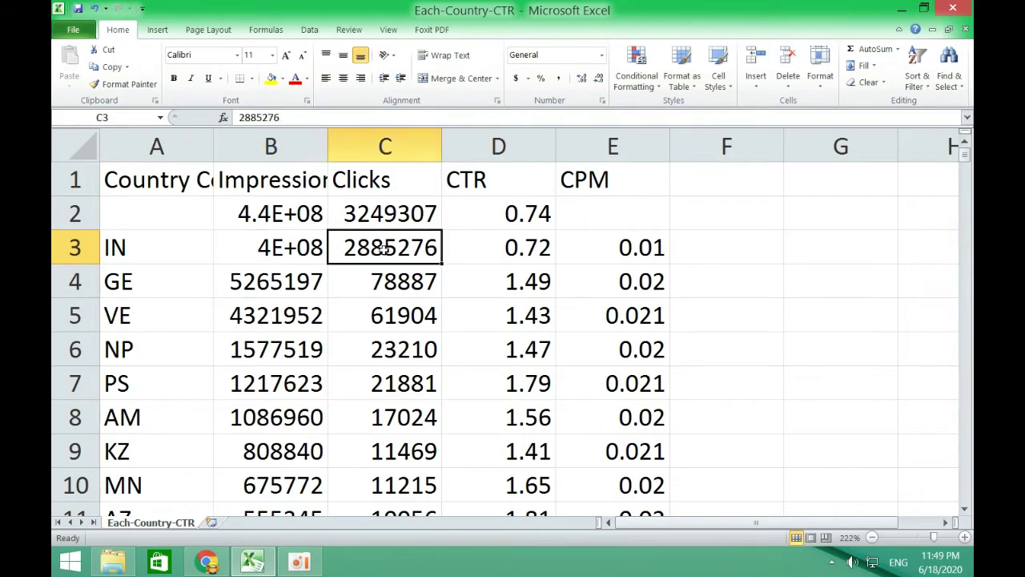
{"action": "left_click", "coordinate": [474, 247]}
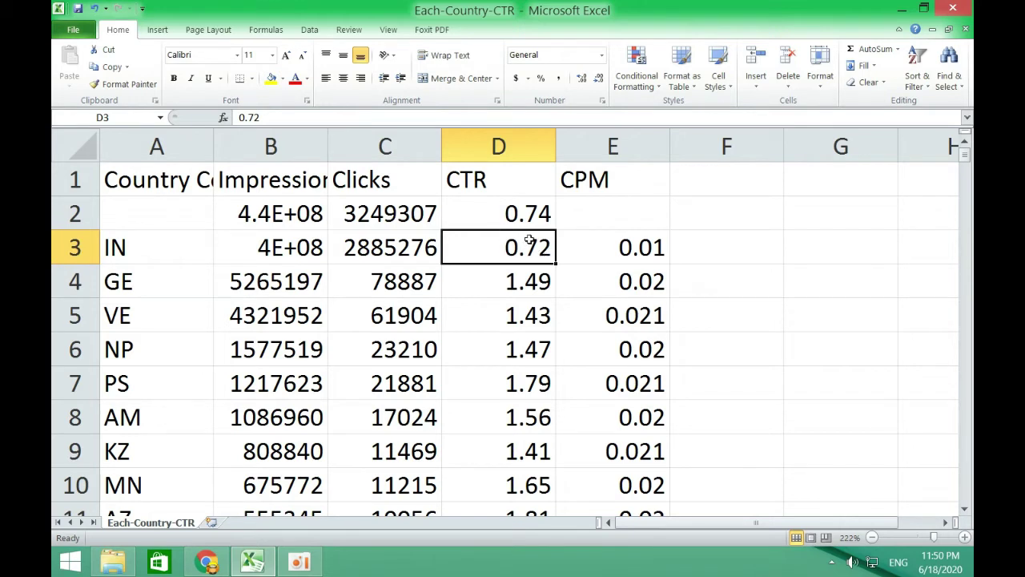
{"action": "left_click", "coordinate": [600, 250]}
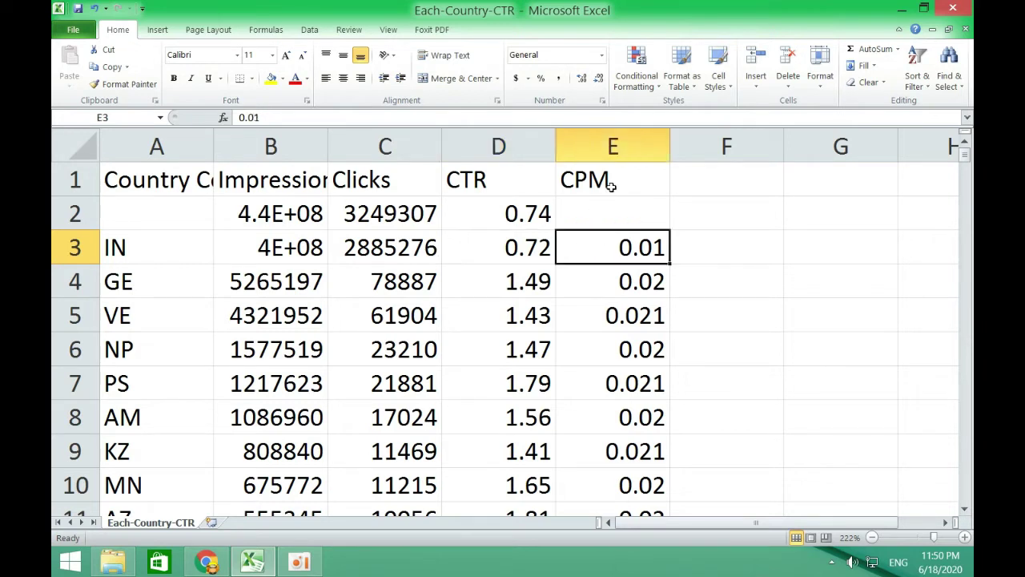
Inspect the CPM header together with the IN row's CPM value and the adjacent cells in columns E and F.
{"action": "left_click", "coordinate": [610, 186]}
{"action": "left_click", "coordinate": [600, 245]}
{"action": "left_click", "coordinate": [713, 252]}
{"action": "left_click", "coordinate": [612, 248]}
{"action": "left_click", "coordinate": [676, 250]}
{"action": "left_click", "coordinate": [584, 226]}
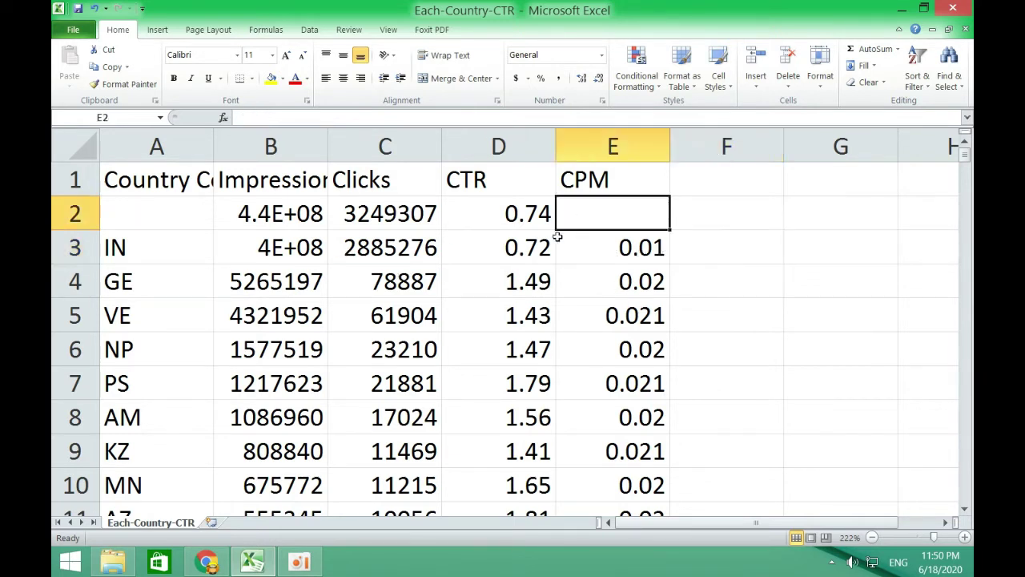
{"action": "left_click", "coordinate": [592, 238]}
{"action": "left_click", "coordinate": [622, 217]}
{"action": "left_click", "coordinate": [694, 223]}
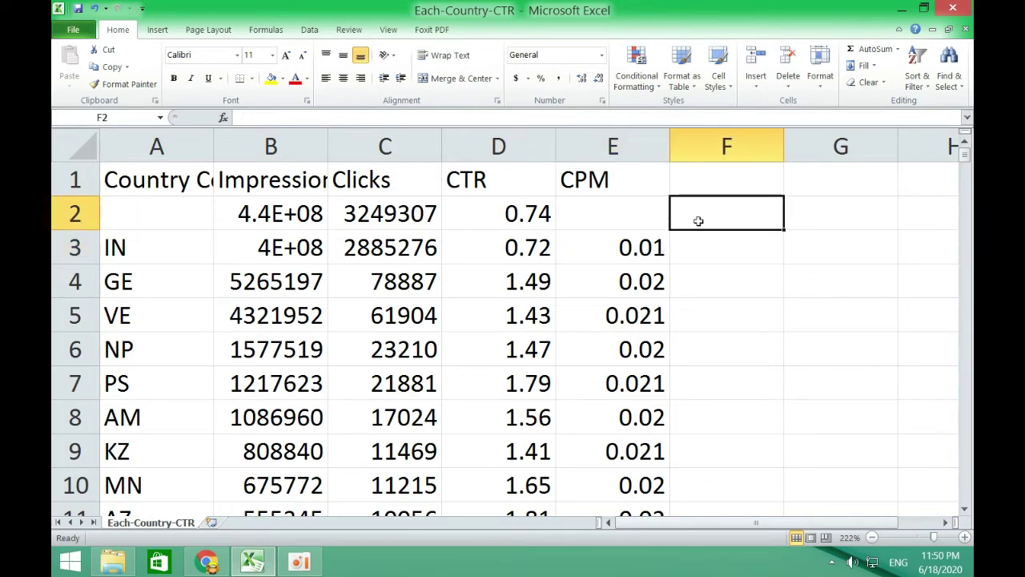
Trace the IN row back from CTR through clicks and impressions to the country code, and glance over the countries below.
{"action": "left_click", "coordinate": [510, 248]}
{"action": "left_click", "coordinate": [397, 247]}
{"action": "left_click", "coordinate": [281, 251]}
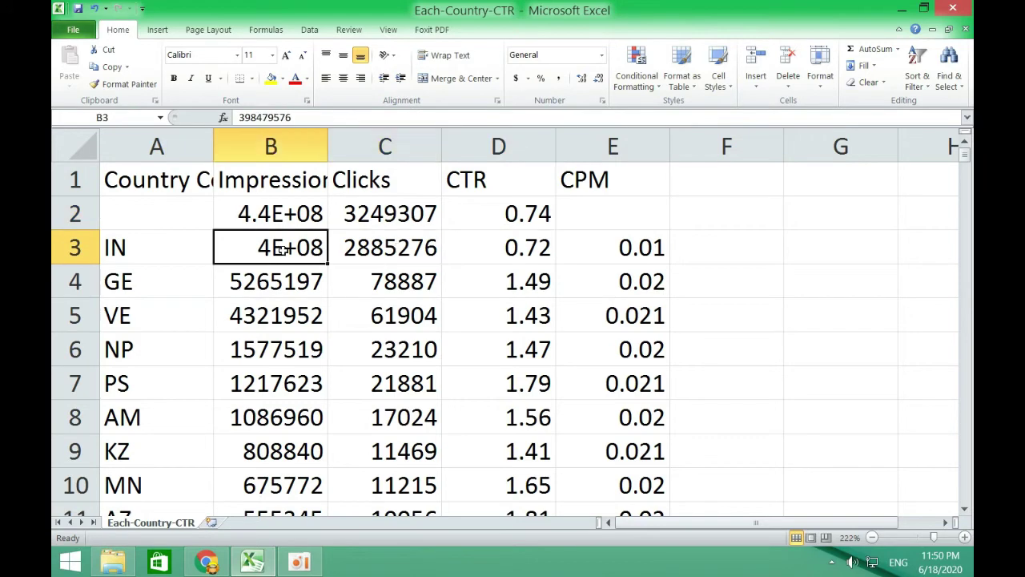
{"action": "left_click", "coordinate": [183, 212]}
{"action": "left_click", "coordinate": [142, 254]}
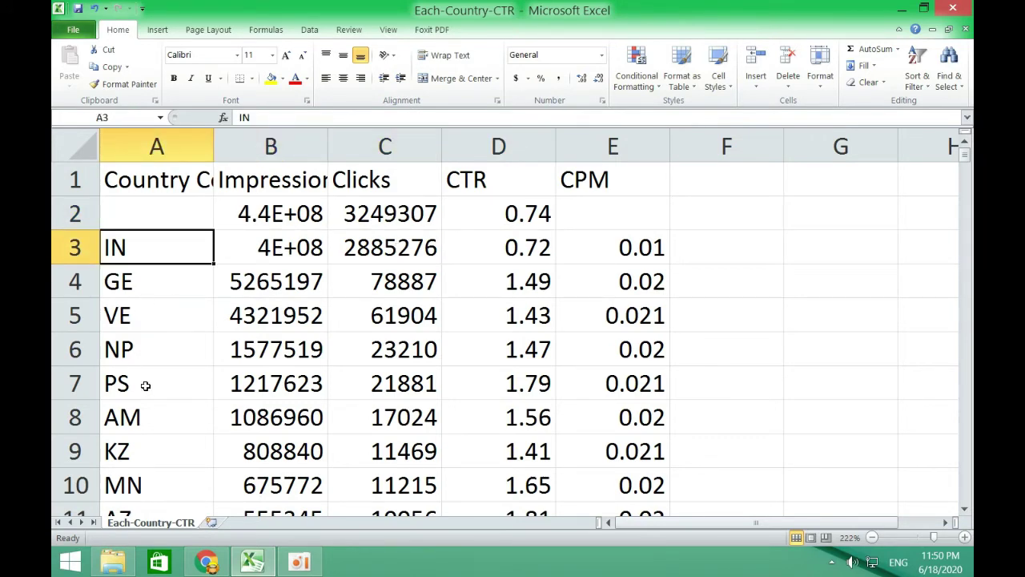
{"action": "scroll", "coordinate": [145, 385], "scroll_direction": "down", "scroll_amount": 3}
{"action": "scroll", "coordinate": [143, 382], "scroll_direction": "up", "scroll_amount": 3}
Compare the impressions, clicks, CTR and CPM values of the IN row with one another.
{"action": "left_click", "coordinate": [283, 255]}
{"action": "left_click", "coordinate": [354, 248]}
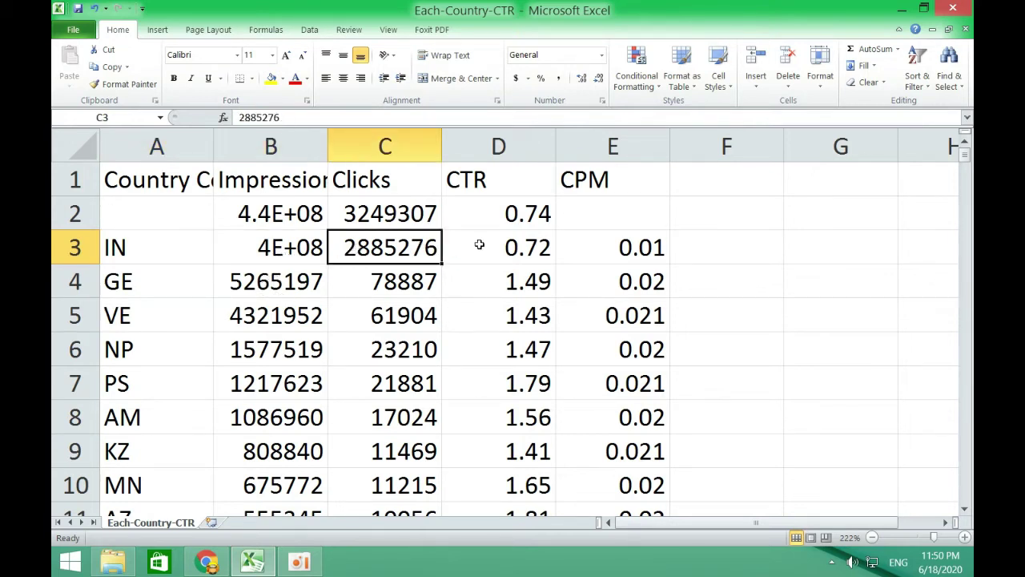
{"action": "left_click", "coordinate": [479, 244]}
{"action": "left_click", "coordinate": [640, 253]}
{"action": "left_click", "coordinate": [311, 246]}
{"action": "left_click", "coordinate": [377, 247]}
{"action": "left_click", "coordinate": [486, 248]}
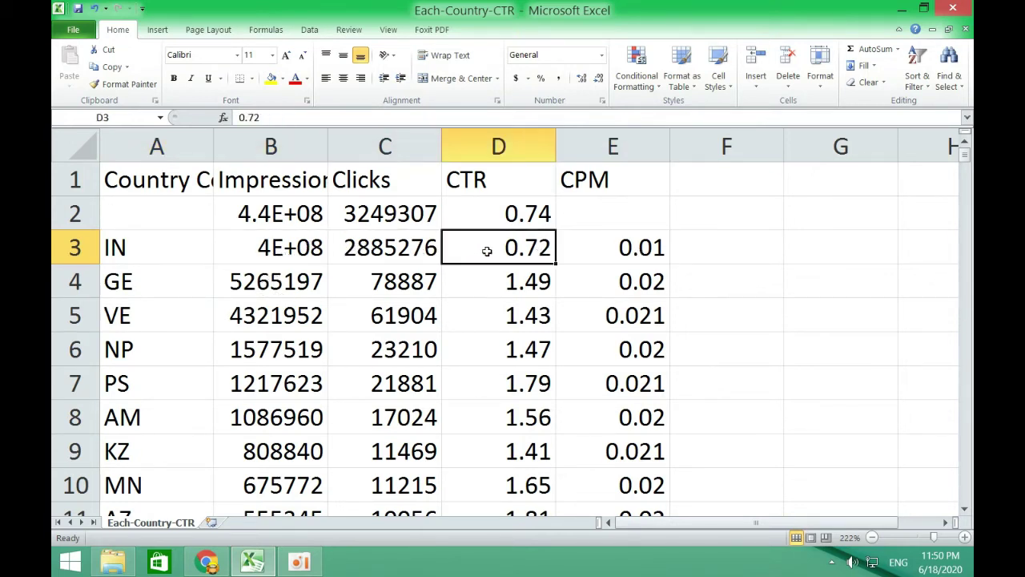
{"action": "left_click", "coordinate": [593, 248]}
{"action": "left_click", "coordinate": [322, 253]}
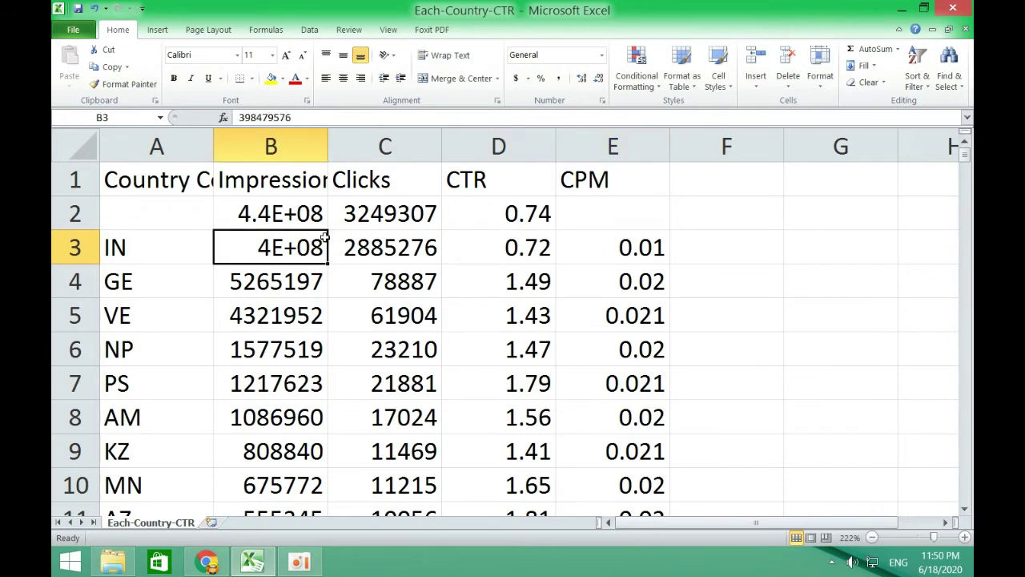
Review the Impressions, Clicks, CTR and CPM column headers in row 1.
{"action": "left_click", "coordinate": [275, 183]}
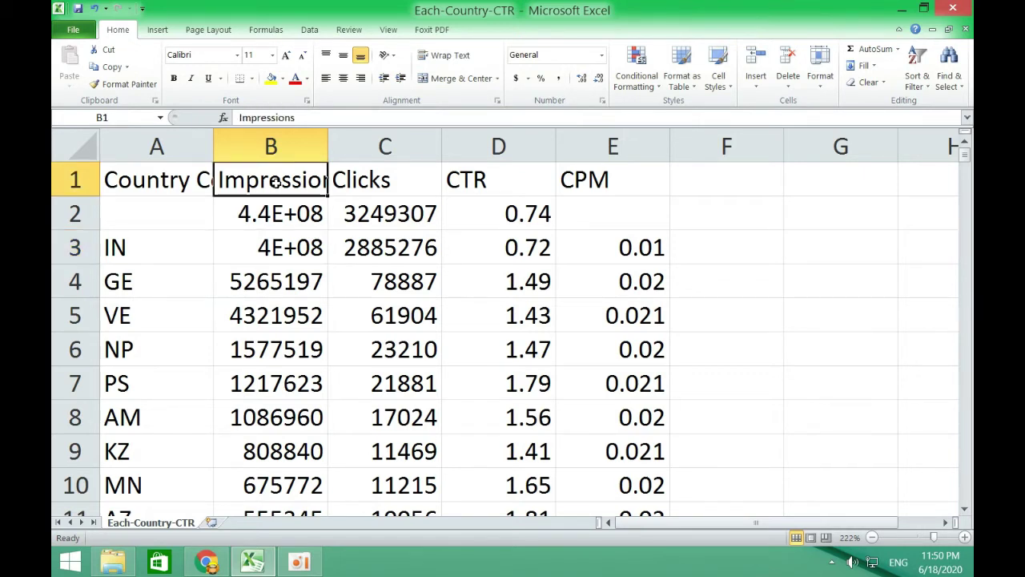
{"action": "left_click", "coordinate": [373, 181]}
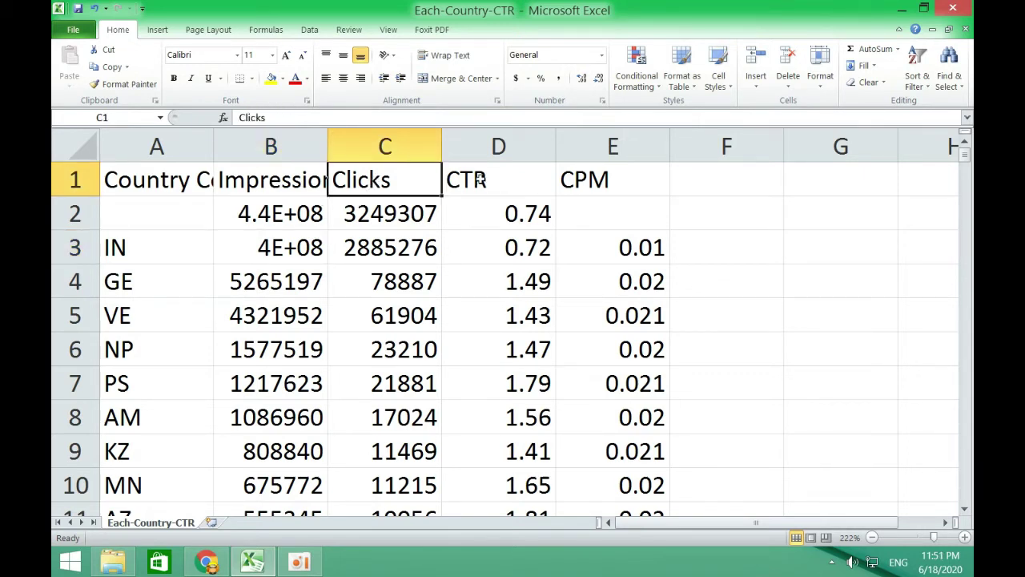
{"action": "left_click", "coordinate": [519, 182]}
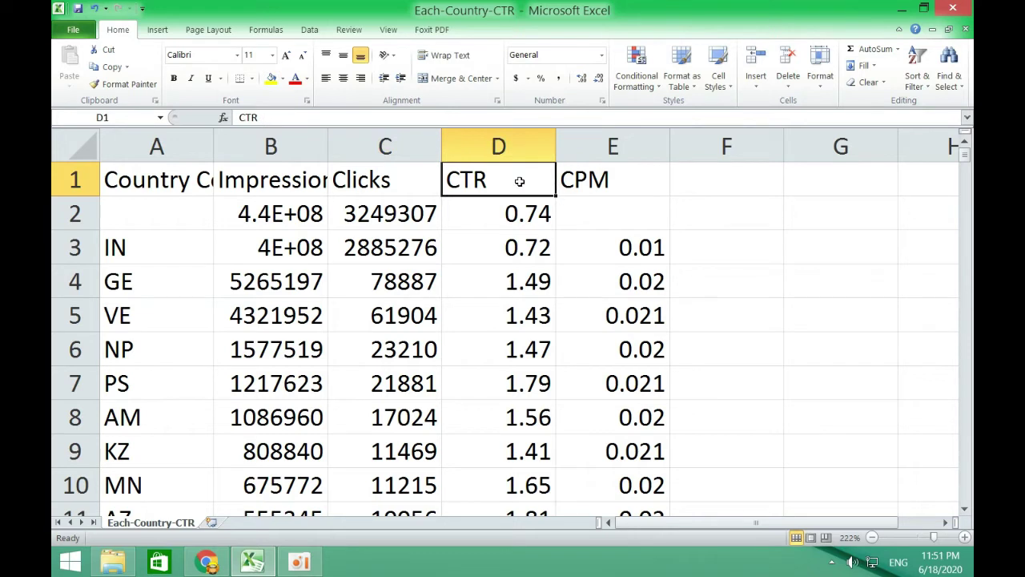
{"action": "left_click", "coordinate": [636, 186]}
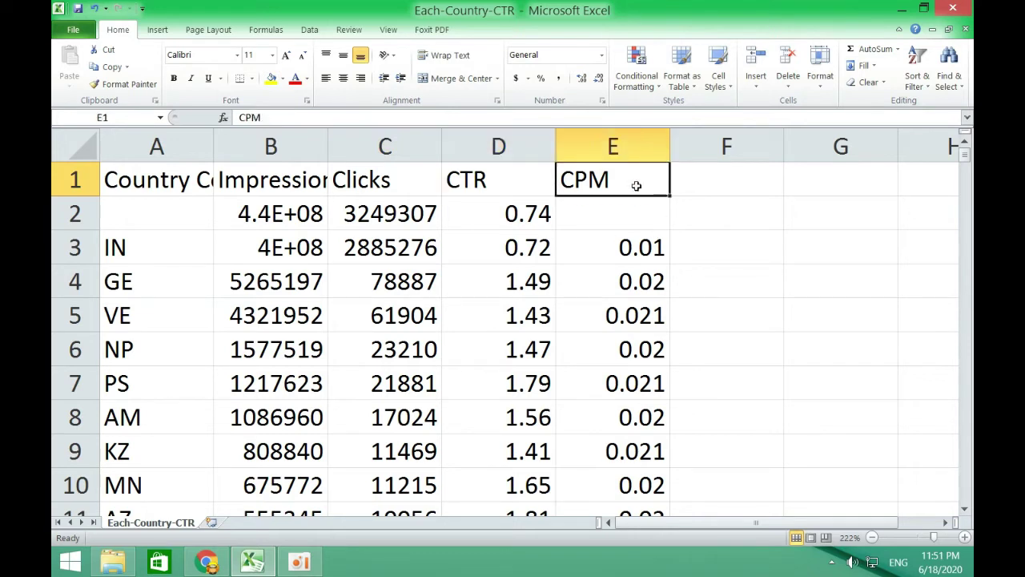
{"action": "left_click", "coordinate": [290, 184]}
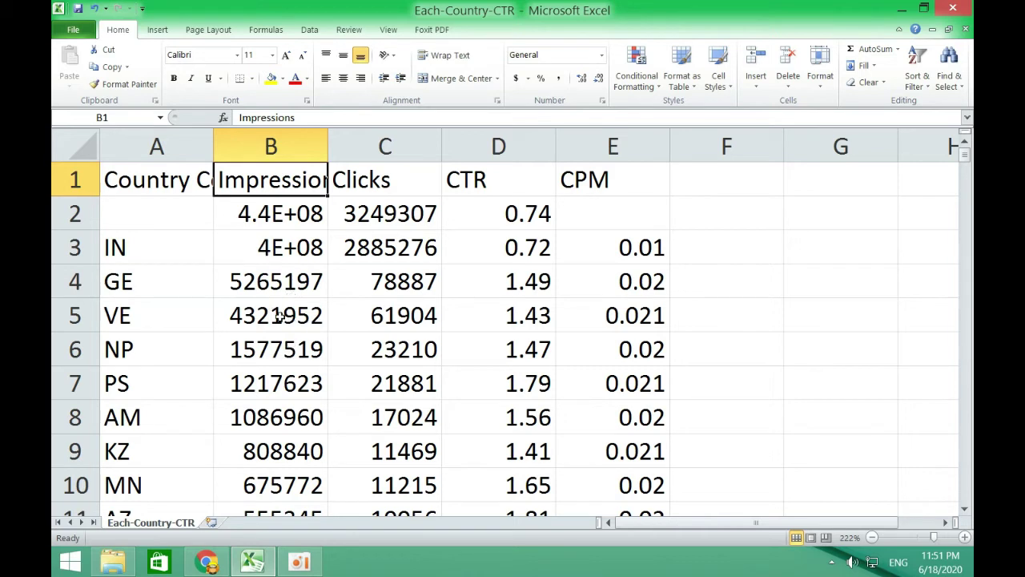
{"action": "left_click", "coordinate": [408, 178]}
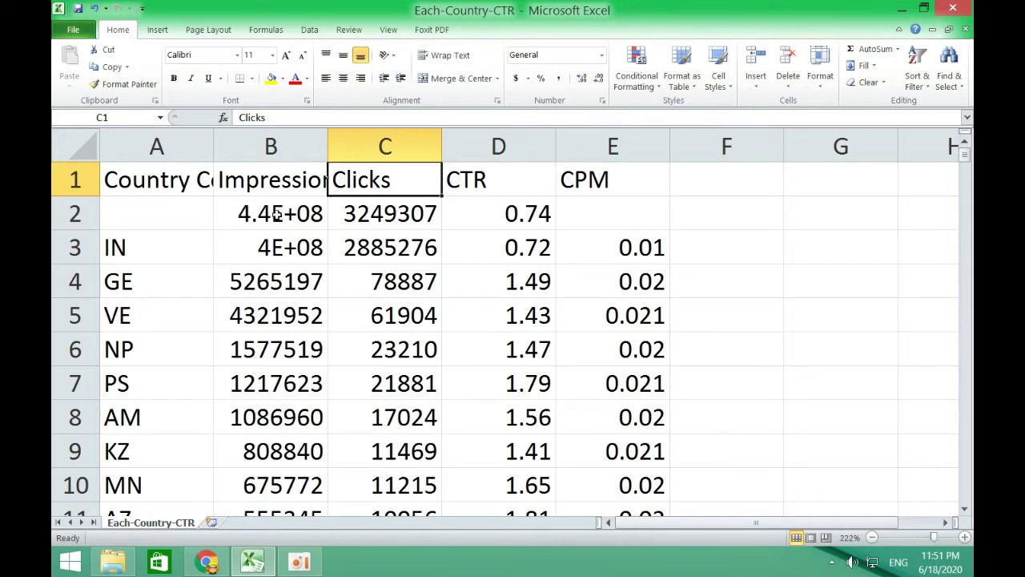
Compare the overall clicks in C2 with the overall impressions in B2.
{"action": "left_click", "coordinate": [400, 221]}
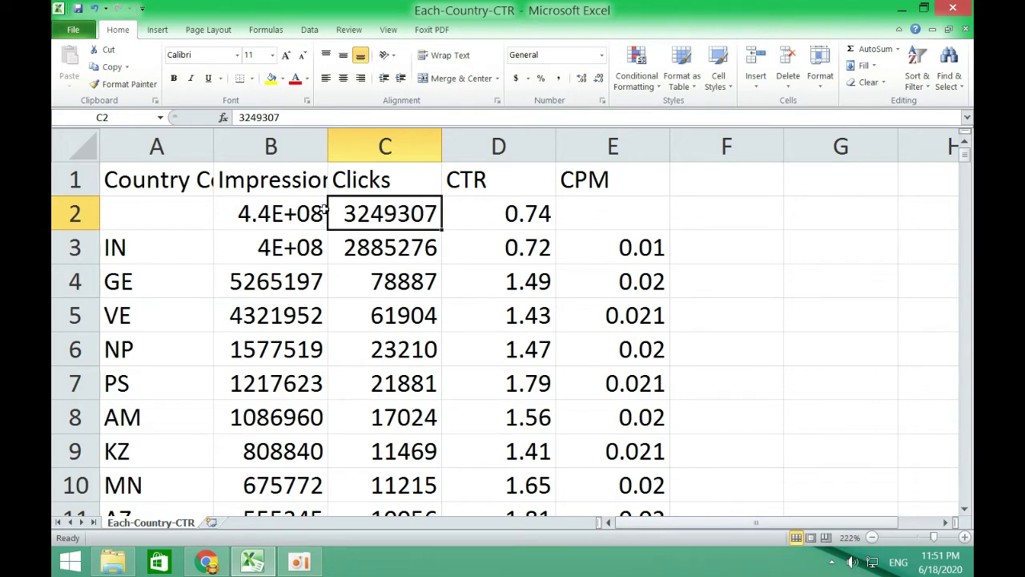
{"action": "left_click", "coordinate": [293, 215]}
{"action": "left_click", "coordinate": [358, 215]}
{"action": "left_click", "coordinate": [322, 220]}
{"action": "left_click", "coordinate": [357, 215]}
{"action": "left_click", "coordinate": [290, 219]}
{"action": "left_click", "coordinate": [369, 212]}
{"action": "left_click", "coordinate": [265, 211]}
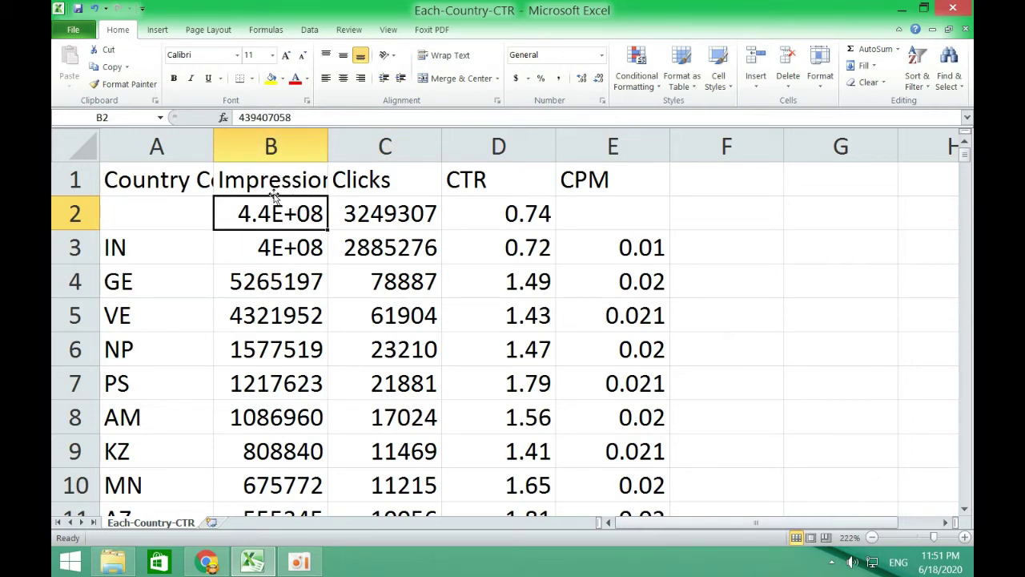
Review the country rows below the Clicks header, down to the GH row's impressions and country code.
{"action": "left_click", "coordinate": [397, 192]}
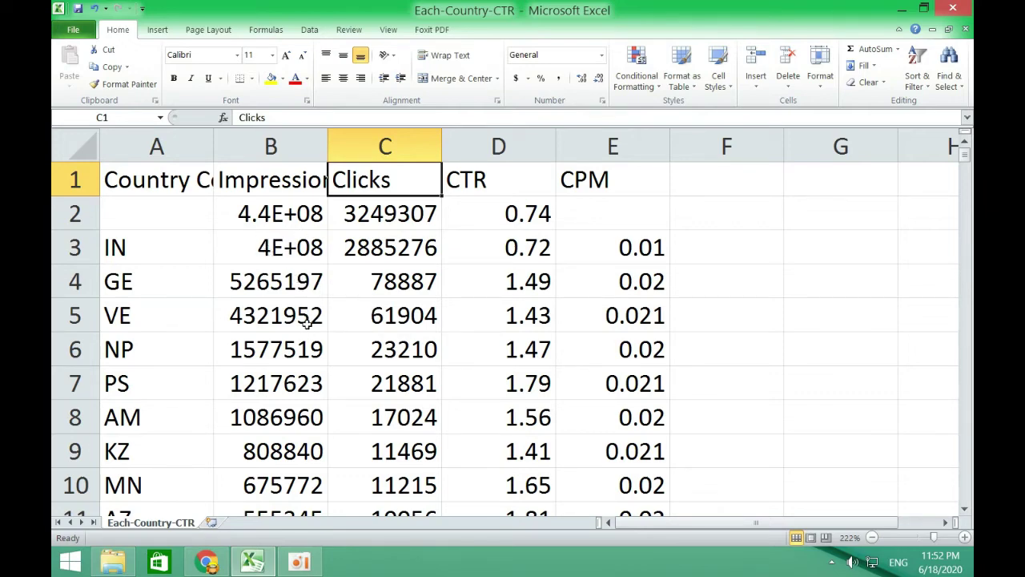
{"action": "scroll", "coordinate": [321, 292], "scroll_direction": "down", "scroll_amount": 2}
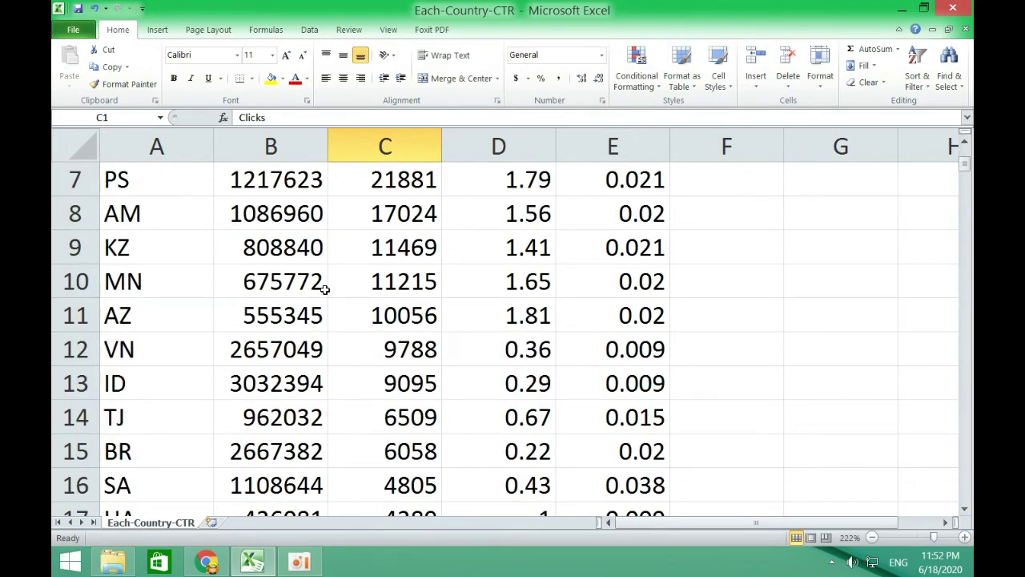
{"action": "scroll", "coordinate": [324, 290], "scroll_direction": "down", "scroll_amount": 1}
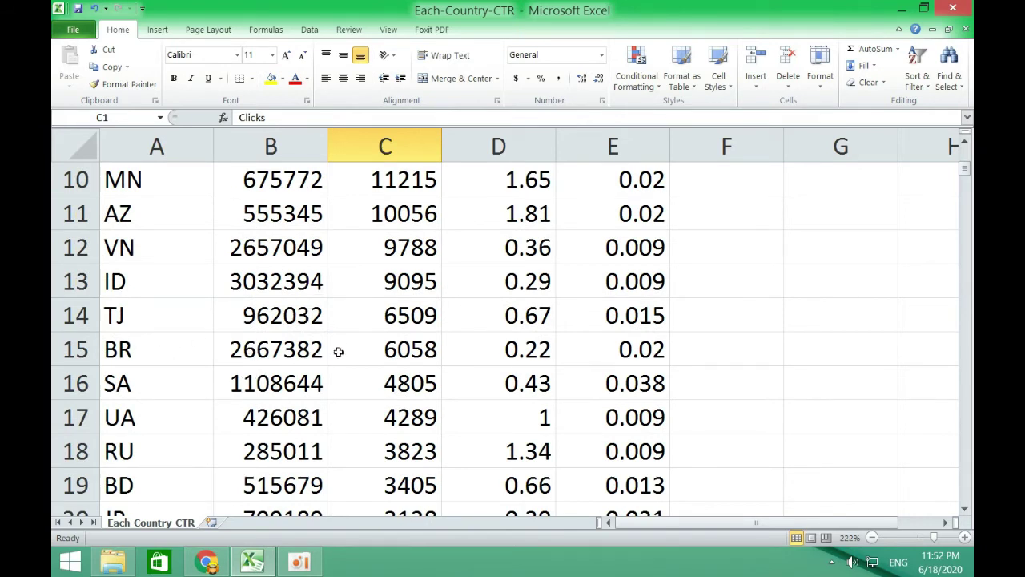
{"action": "scroll", "coordinate": [333, 394], "scroll_direction": "down", "scroll_amount": 1}
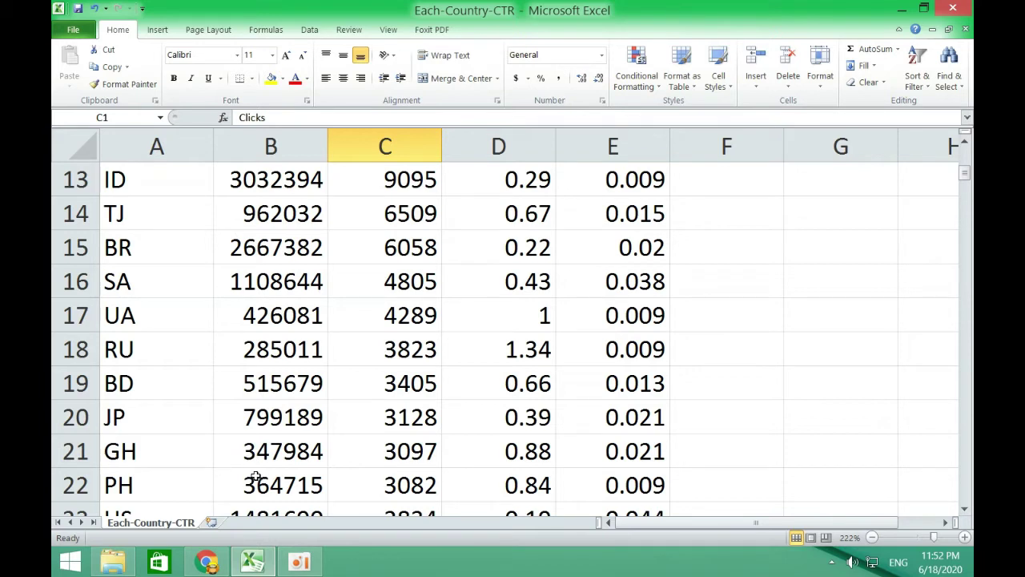
{"action": "left_click", "coordinate": [305, 455]}
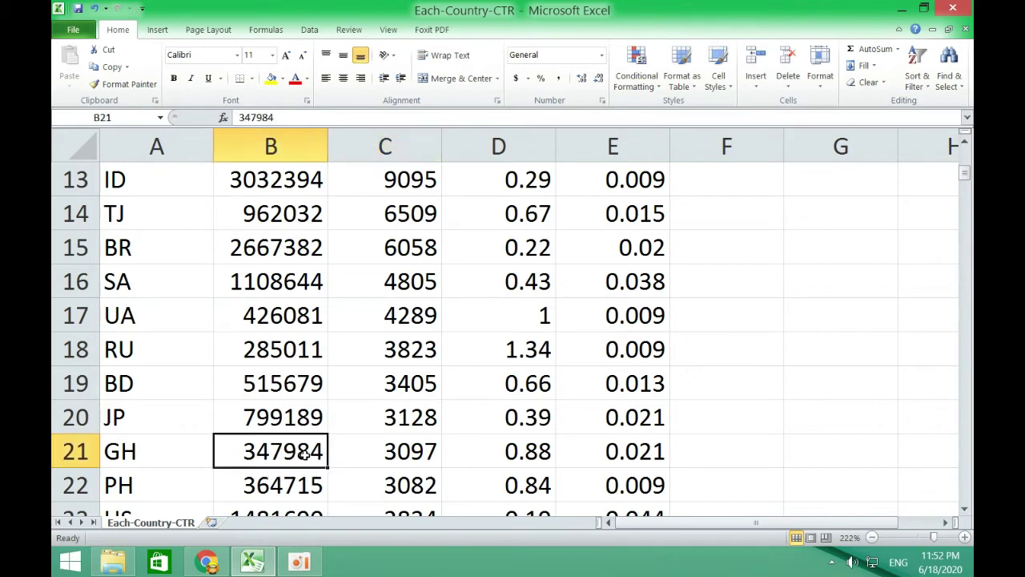
{"action": "left_click", "coordinate": [115, 455]}
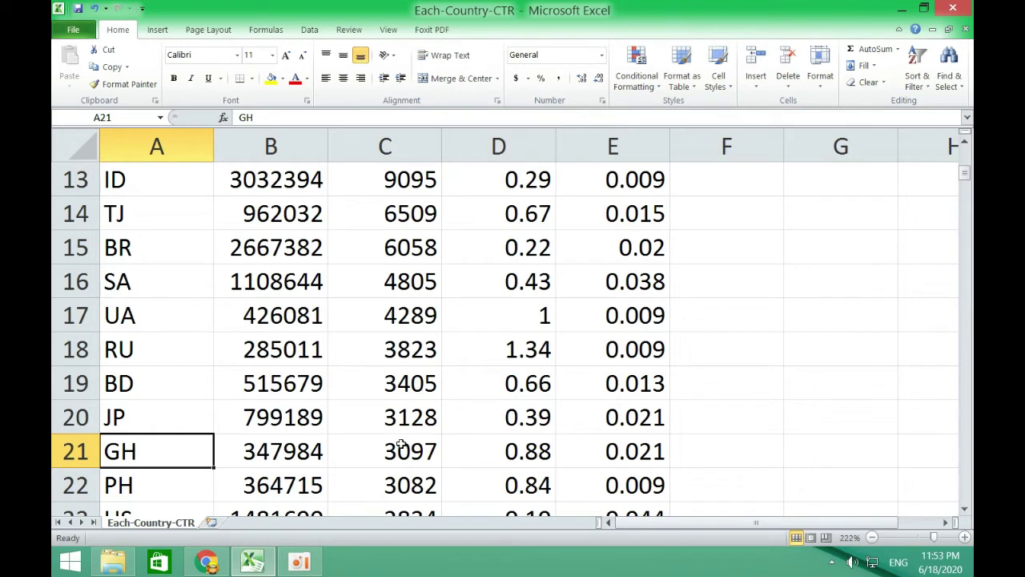
Enter the example impressions note 1000imp in cell G22, beside the country data.
{"action": "scroll", "coordinate": [400, 449], "scroll_direction": "down", "scroll_amount": 1}
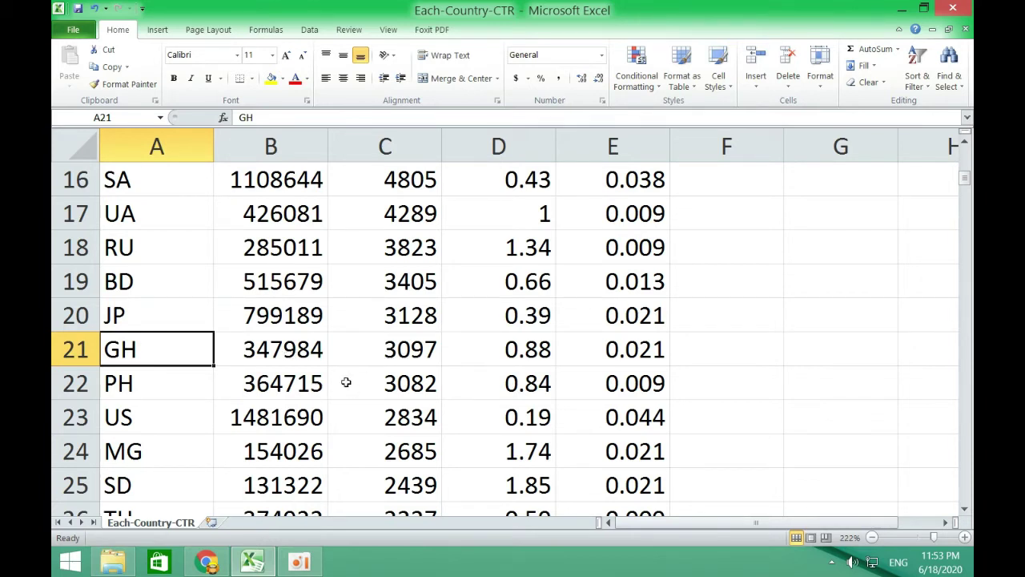
{"action": "left_click", "coordinate": [821, 391]}
{"action": "type", "text": "100"}
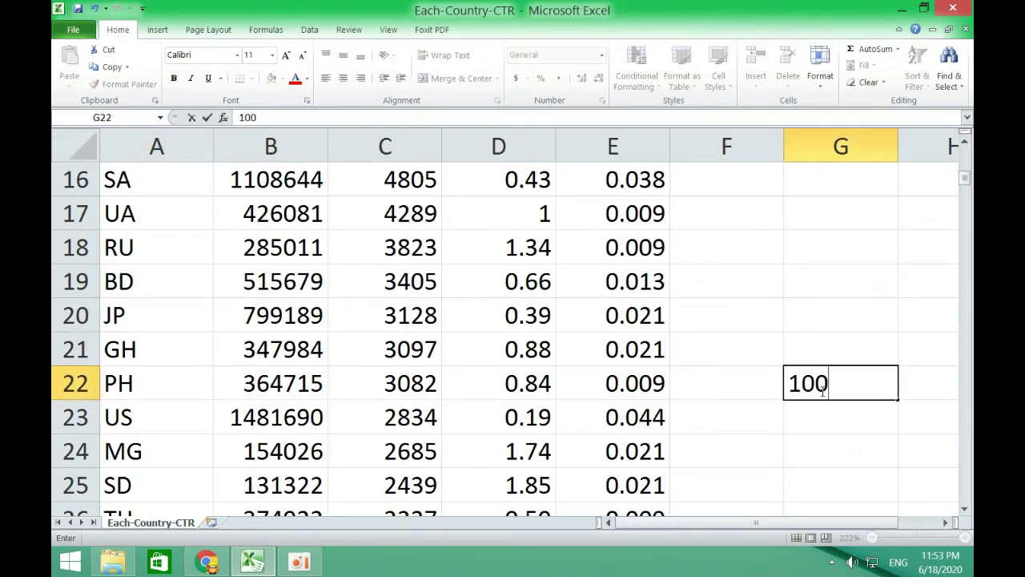
{"action": "type", "text": "imp"}
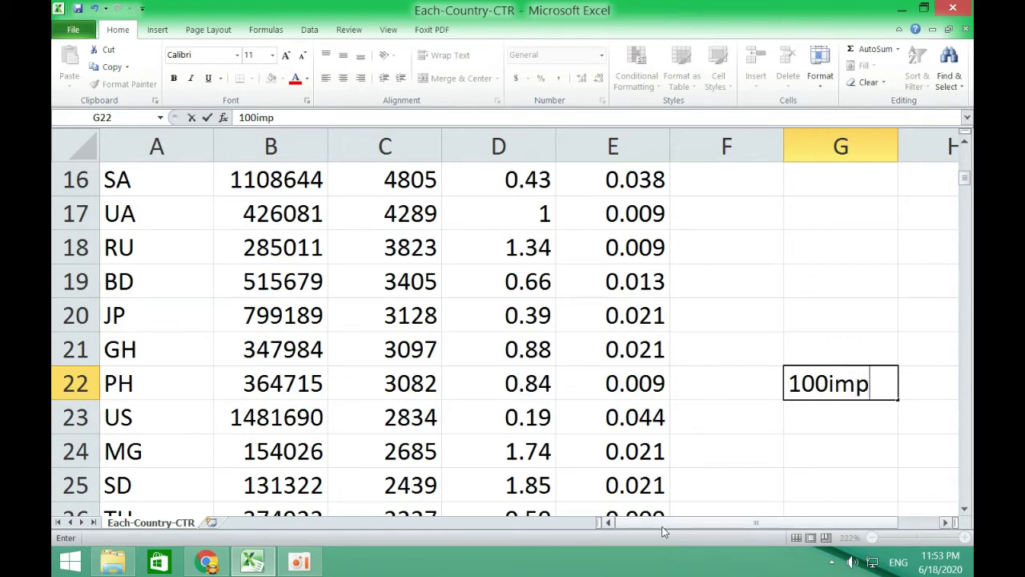
{"action": "left_click_drag", "start_coordinate": [663, 525], "coordinate": [705, 526]}
{"action": "left_click", "coordinate": [715, 384]}
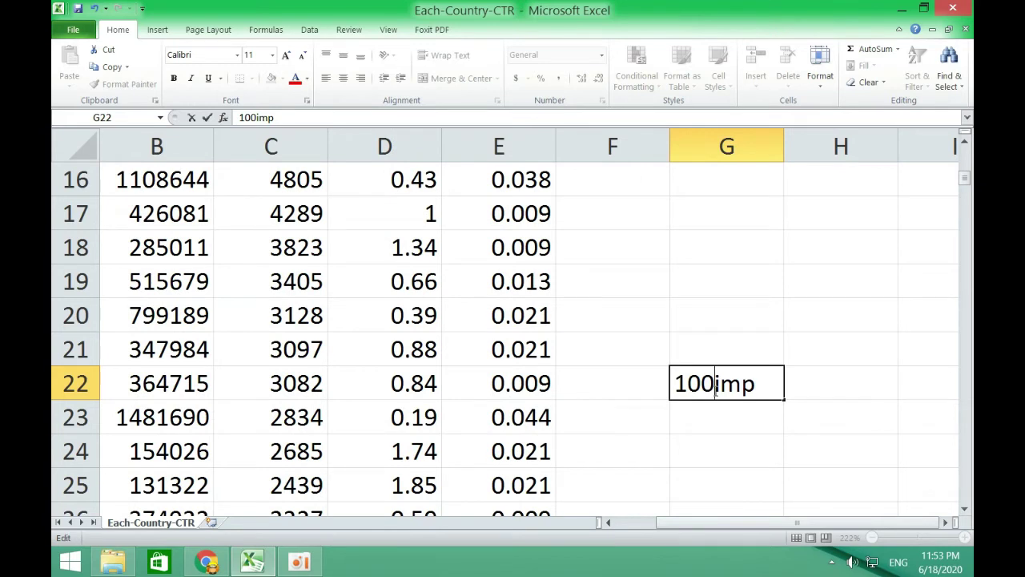
{"action": "type", "text": "0"}
Enter 1click in H22 and compare it with the impressions note in G22.
{"action": "left_click", "coordinate": [815, 384]}
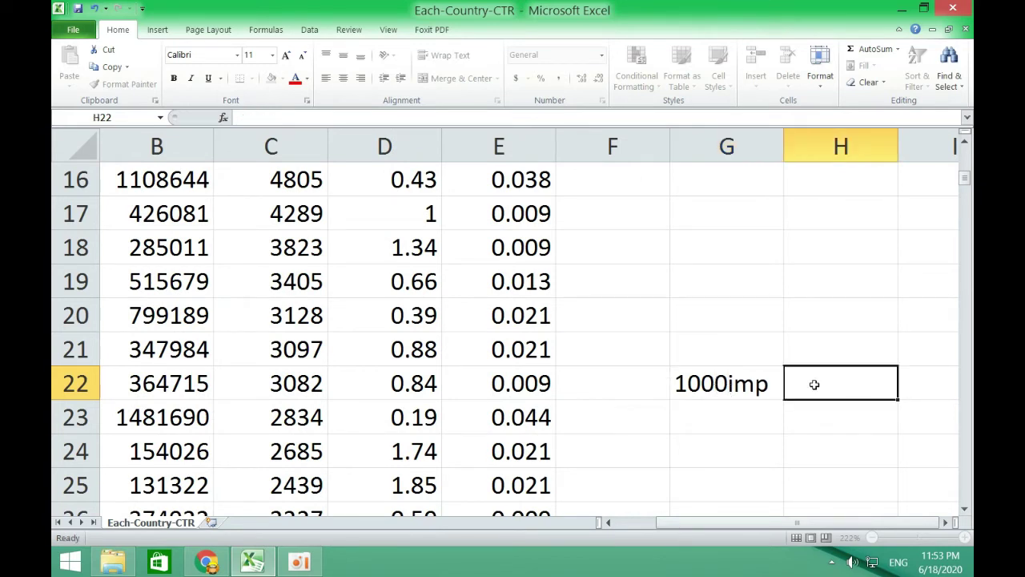
{"action": "type", "text": "1c"}
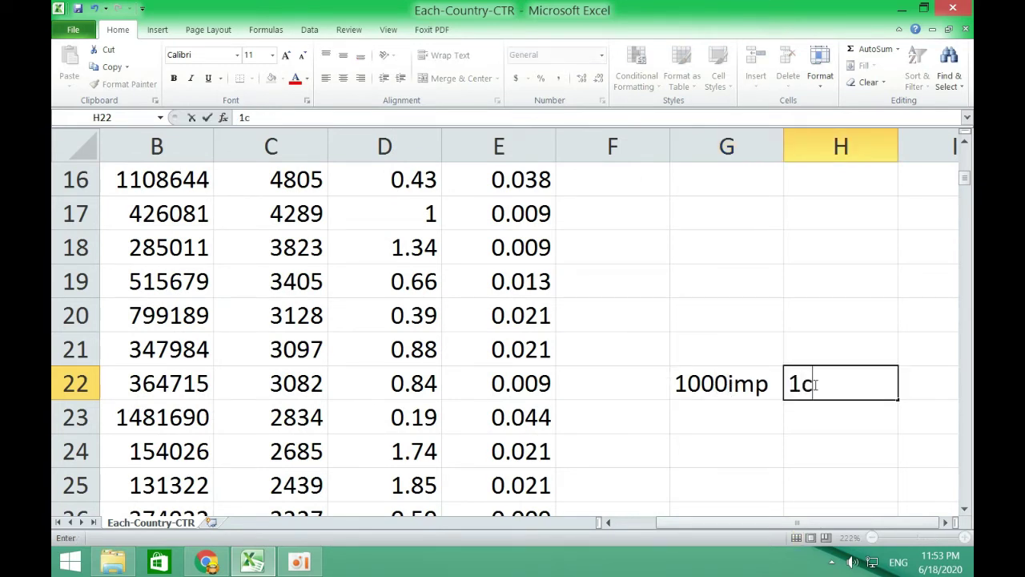
{"action": "type", "text": "lick"}
{"action": "left_click", "coordinate": [709, 391]}
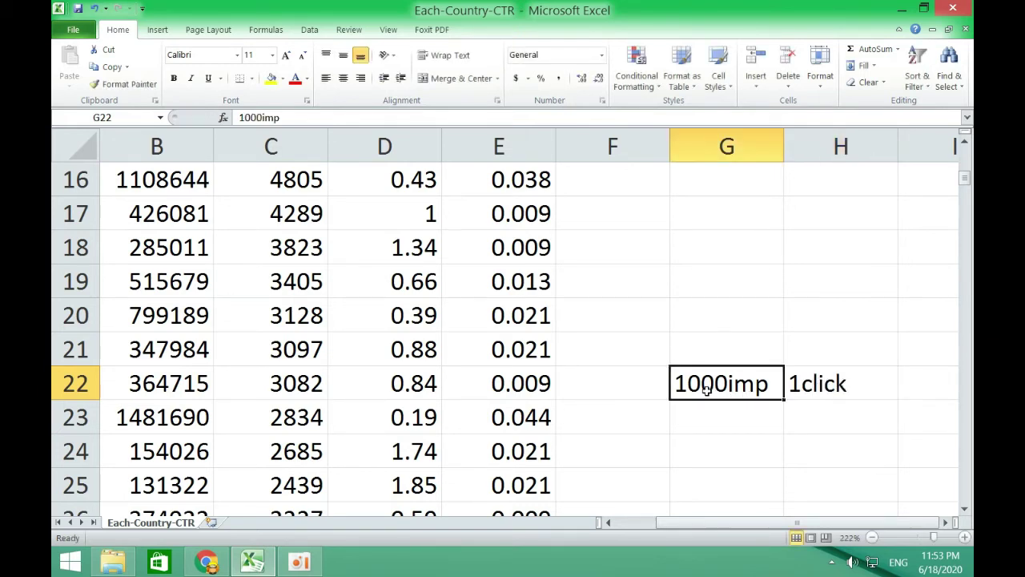
{"action": "left_click", "coordinate": [801, 398]}
{"action": "left_click", "coordinate": [917, 398]}
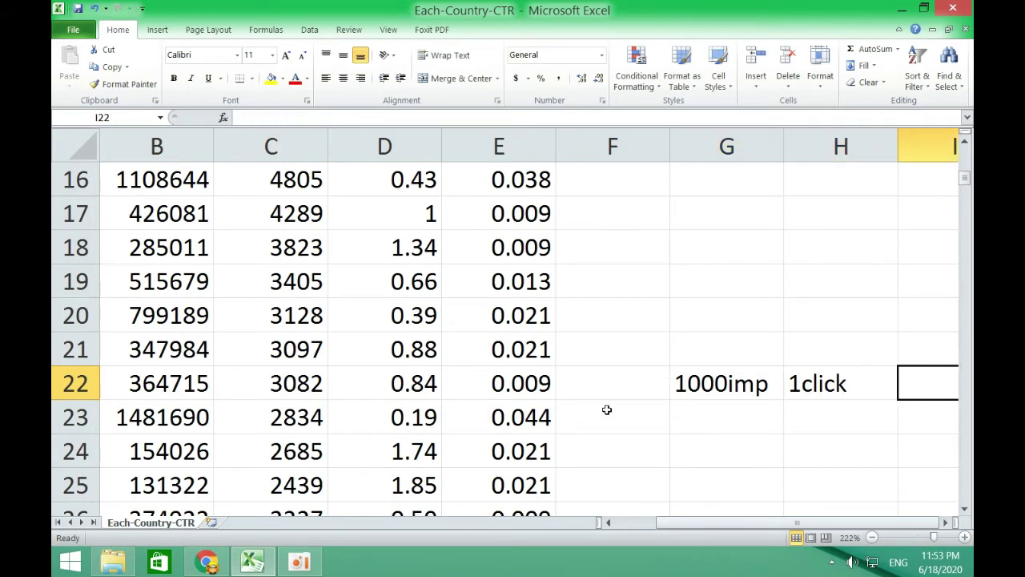
Add a second example in row 23 with 1000imp in G23 and 100click in H23.
{"action": "left_click", "coordinate": [696, 414]}
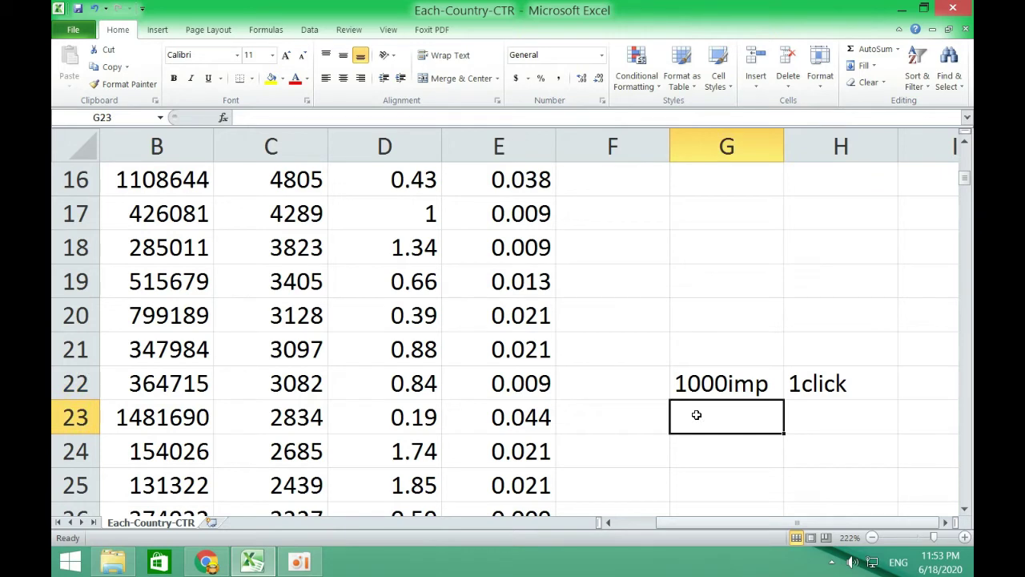
{"action": "type", "text": "1000"}
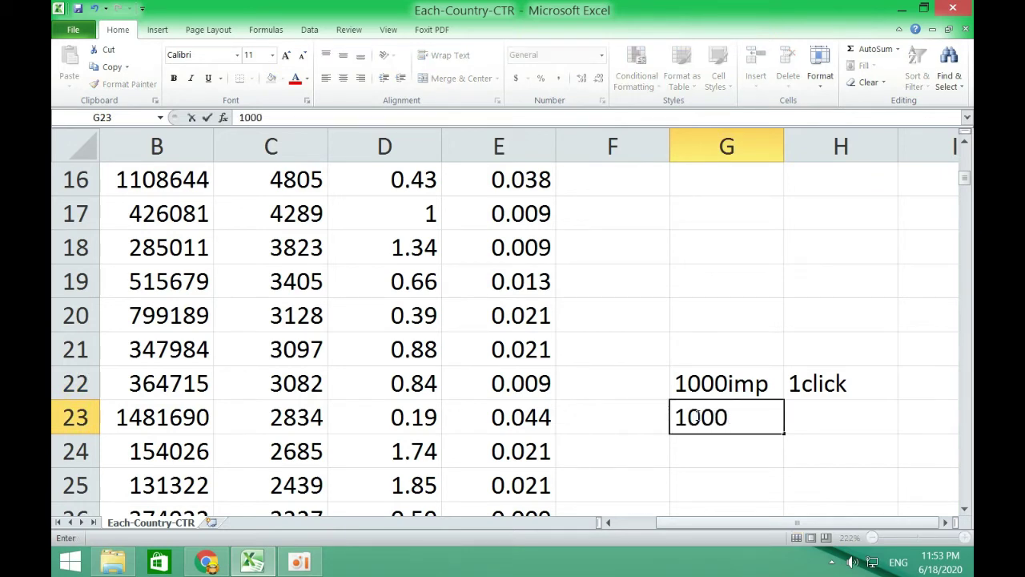
{"action": "type", "text": "imp"}
{"action": "left_click", "coordinate": [824, 421]}
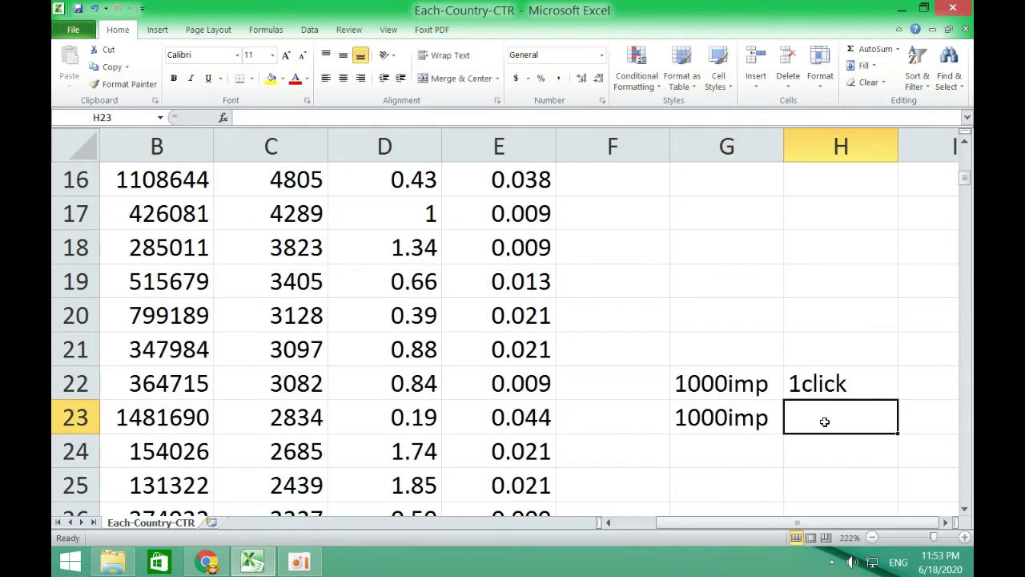
{"action": "type", "text": "100"}
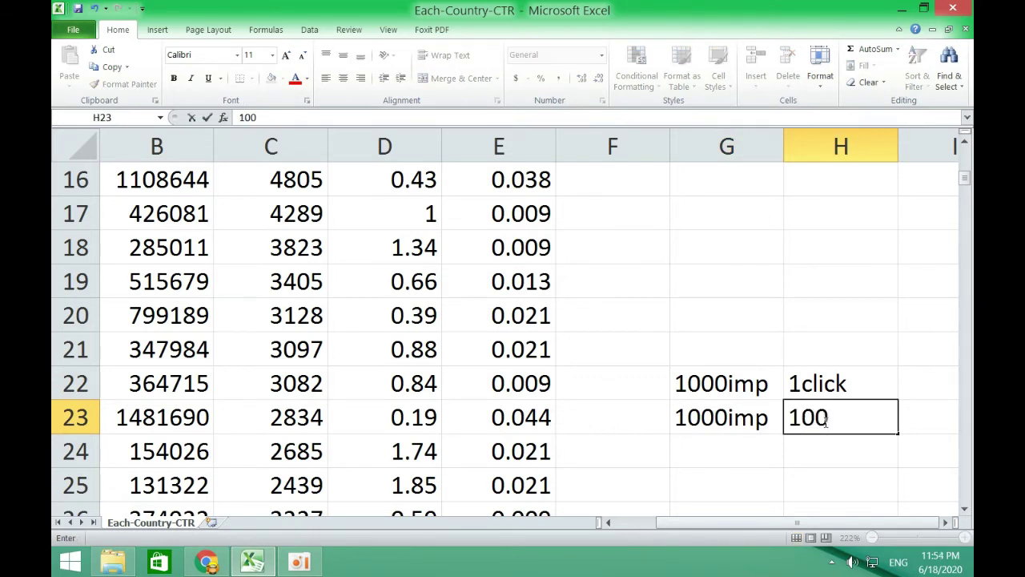
{"action": "type", "text": "click"}
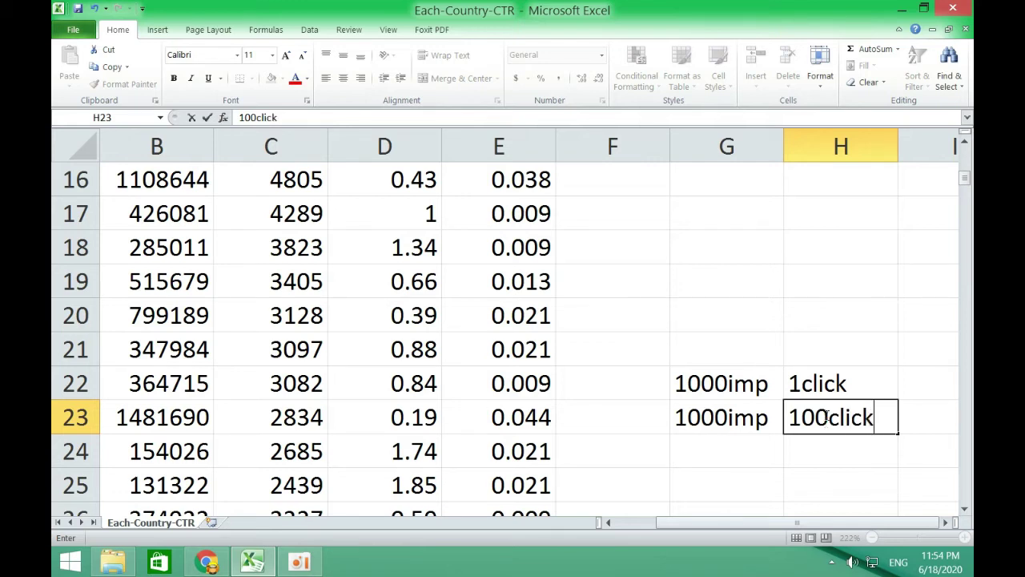
Compare the impressions and clicks of the two examples in G22:H23.
{"action": "left_click", "coordinate": [843, 393]}
{"action": "left_click", "coordinate": [826, 444]}
{"action": "left_click", "coordinate": [752, 388]}
{"action": "left_click", "coordinate": [808, 413]}
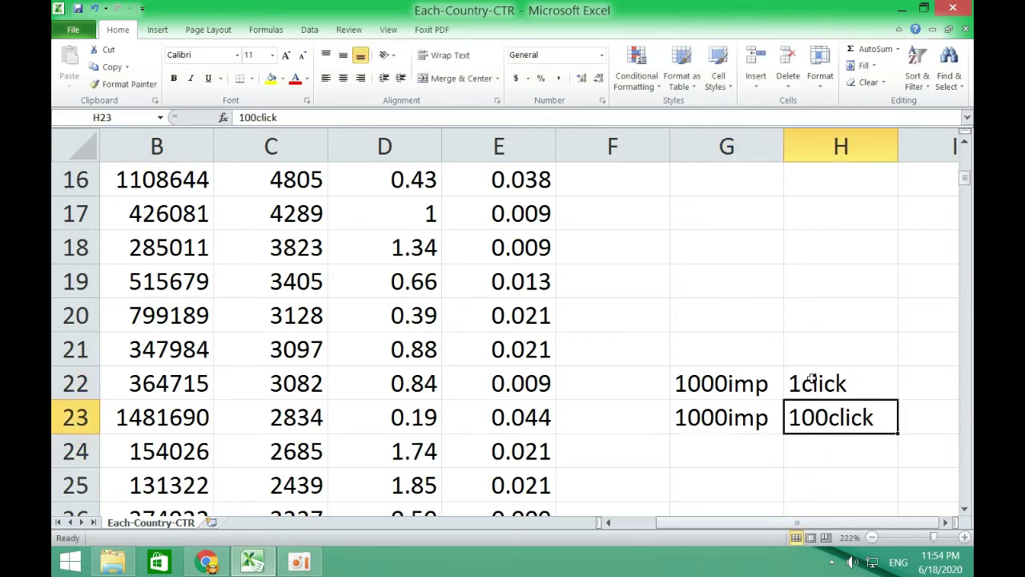
{"action": "left_click", "coordinate": [713, 381]}
{"action": "left_click", "coordinate": [834, 383]}
{"action": "left_click", "coordinate": [798, 419]}
{"action": "left_click", "coordinate": [733, 408]}
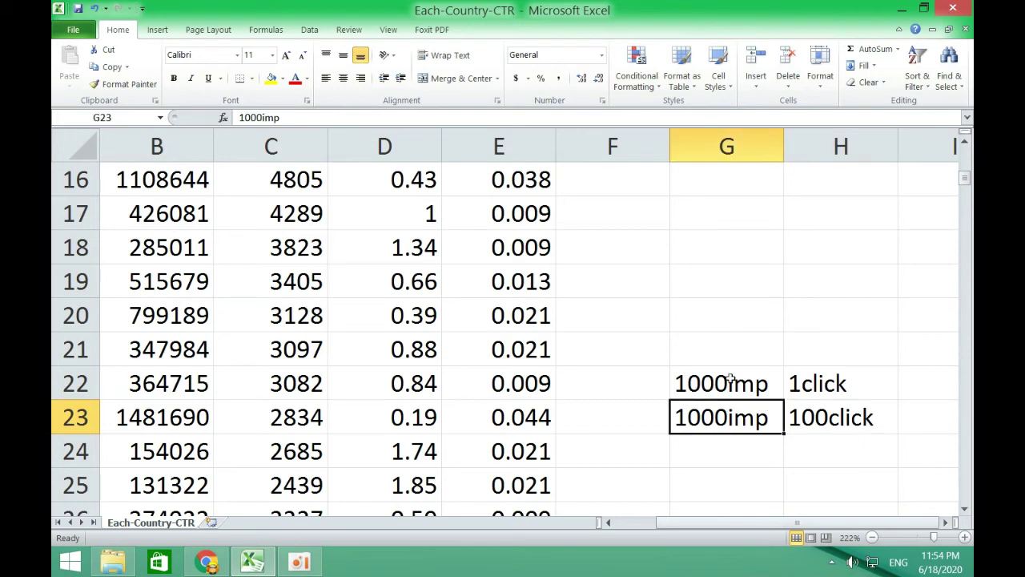
Scan the impressions, clicks, CTR and CPM values down the country rows and return to the column headers.
{"action": "scroll", "coordinate": [91, 464], "scroll_direction": "down", "scroll_amount": 2}
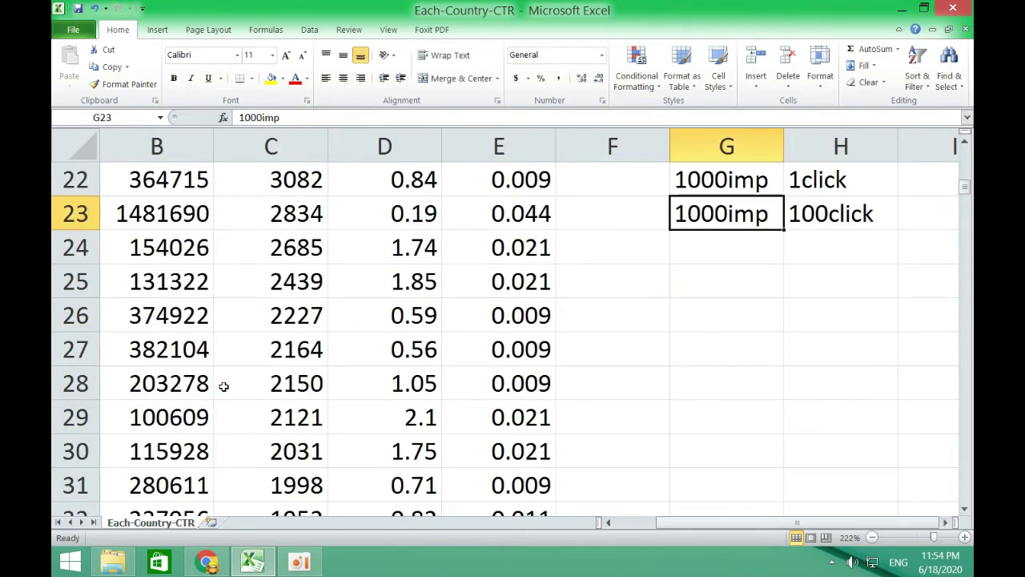
{"action": "scroll", "coordinate": [223, 386], "scroll_direction": "down", "scroll_amount": 2}
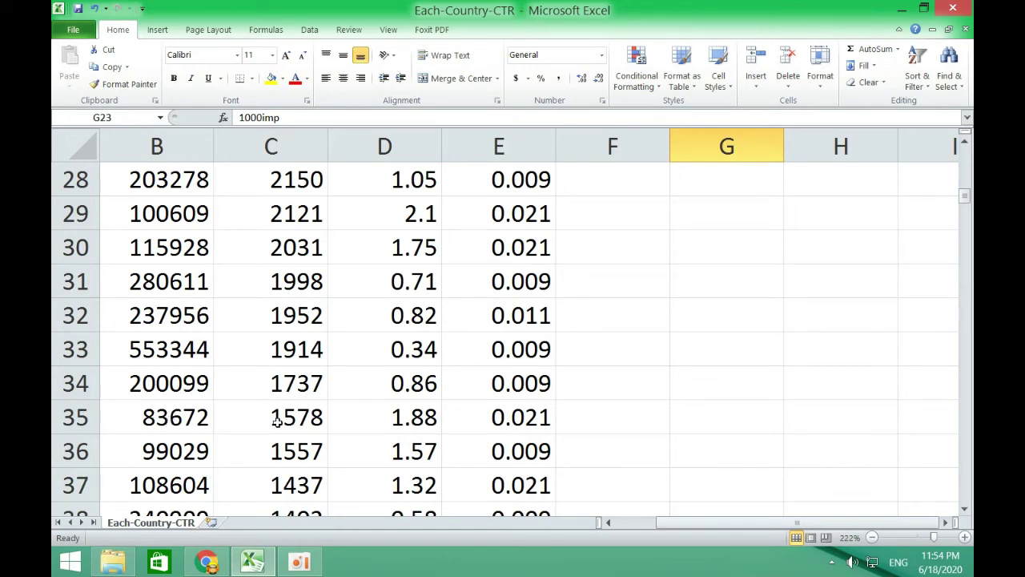
{"action": "scroll", "coordinate": [276, 424], "scroll_direction": "up", "scroll_amount": 9}
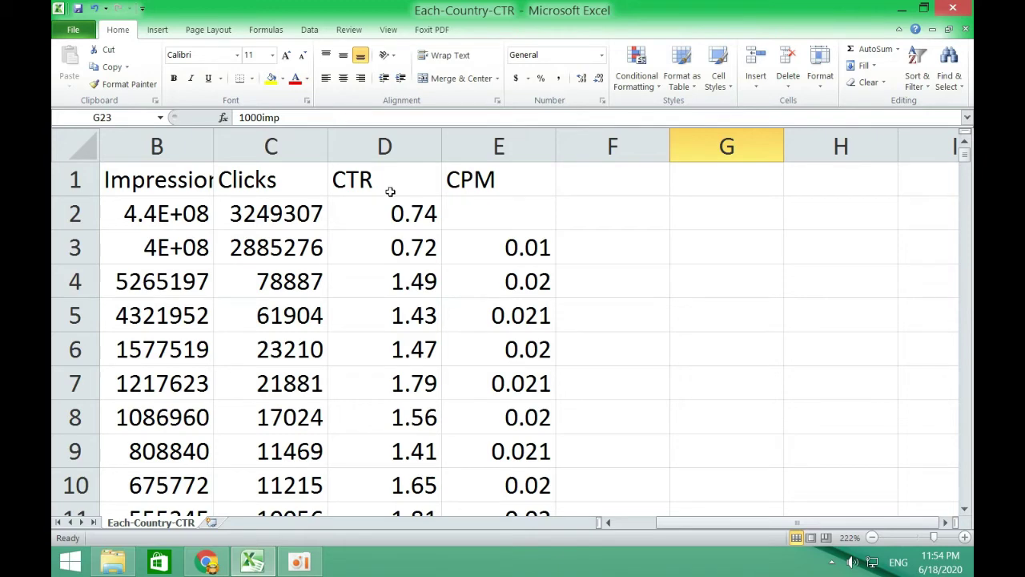
{"action": "scroll", "coordinate": [446, 265], "scroll_direction": "down", "scroll_amount": 2}
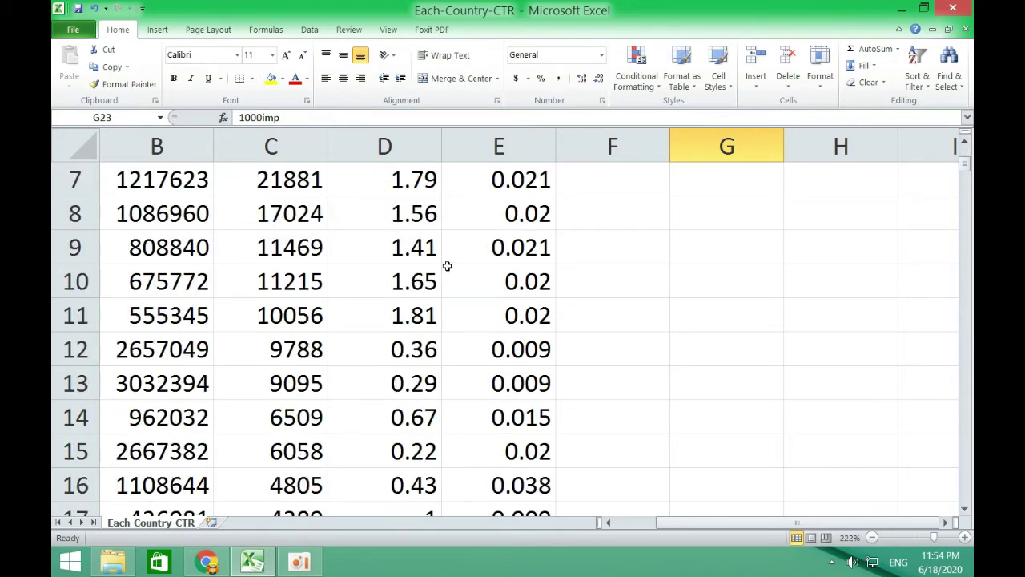
{"action": "scroll", "coordinate": [428, 282], "scroll_direction": "down", "scroll_amount": 2}
{"action": "scroll", "coordinate": [416, 293], "scroll_direction": "up", "scroll_amount": 2}
{"action": "scroll", "coordinate": [415, 294], "scroll_direction": "up", "scroll_amount": 2}
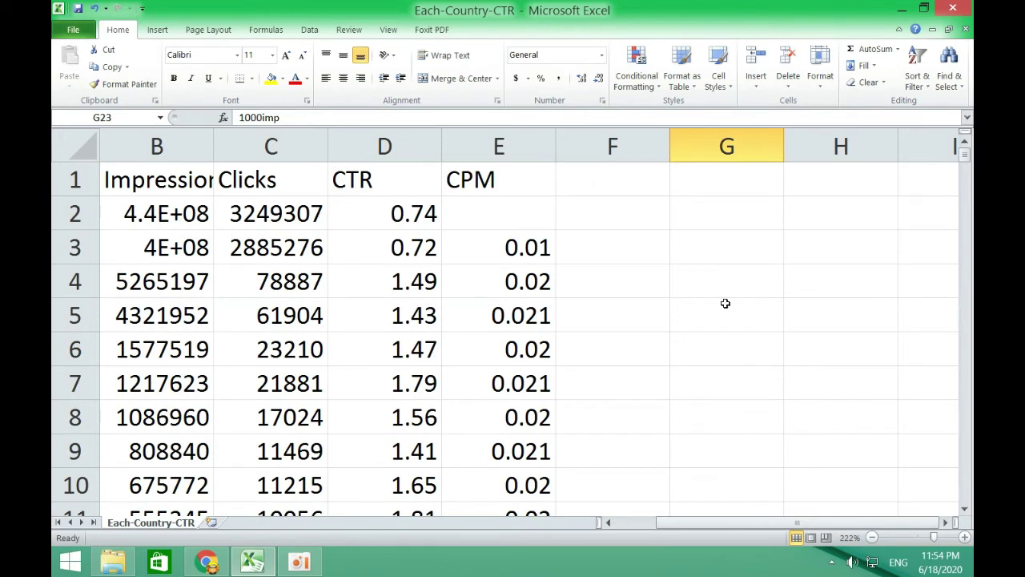
Enter the example CTR value 0.5 in cell H4, beside the country data.
{"action": "left_click", "coordinate": [812, 283]}
{"action": "type", "text": "0"}
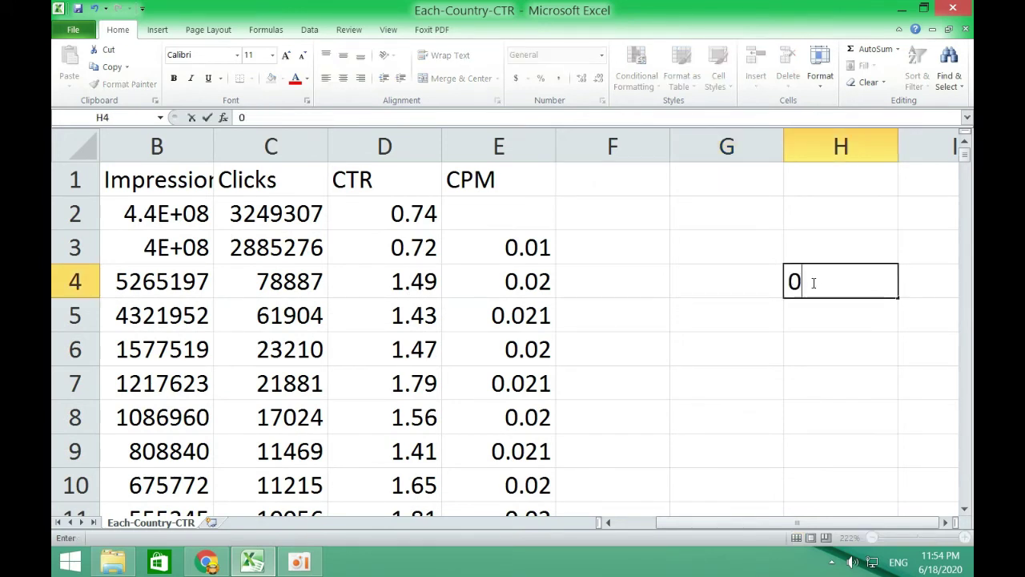
{"action": "type", "text": ".5"}
{"action": "key", "text": "Return"}
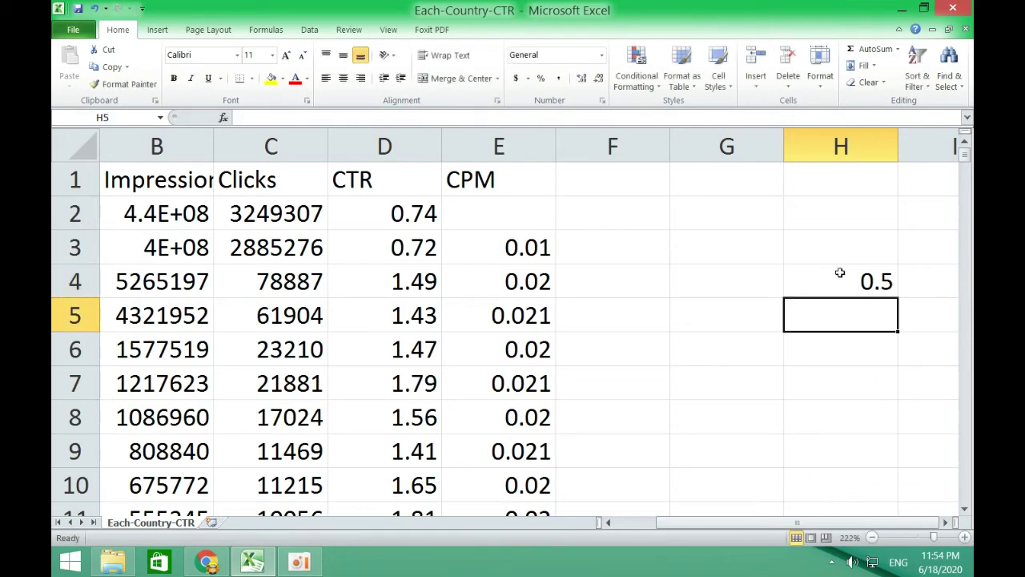
{"action": "left_click", "coordinate": [887, 277]}
{"action": "key", "text": "Return"}
{"action": "left_click", "coordinate": [870, 282]}
{"action": "scroll", "coordinate": [852, 335], "scroll_direction": "down", "scroll_amount": 3}
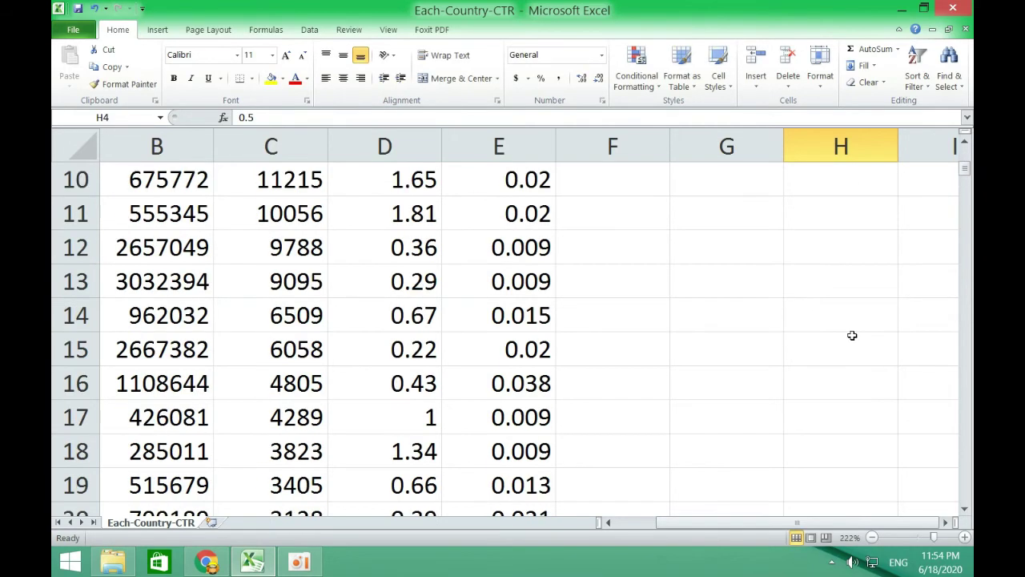
{"action": "scroll", "coordinate": [851, 335], "scroll_direction": "up", "scroll_amount": 3}
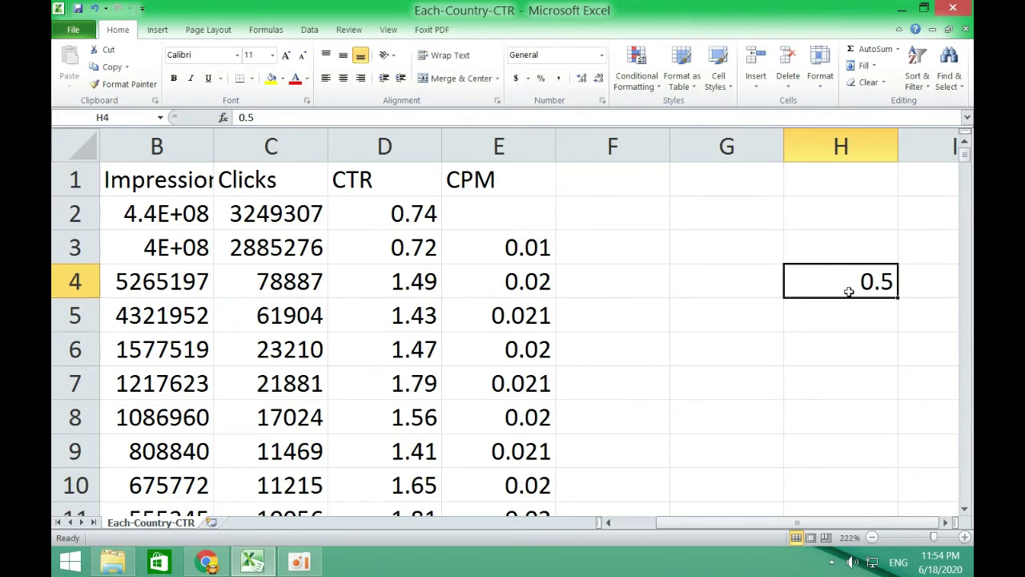
Add the note ctr 0.5 in I23, next to the 1000imp and 100click example.
{"action": "scroll", "coordinate": [849, 291], "scroll_direction": "down", "scroll_amount": 7}
{"action": "scroll", "coordinate": [870, 334], "scroll_direction": "up", "scroll_amount": 1}
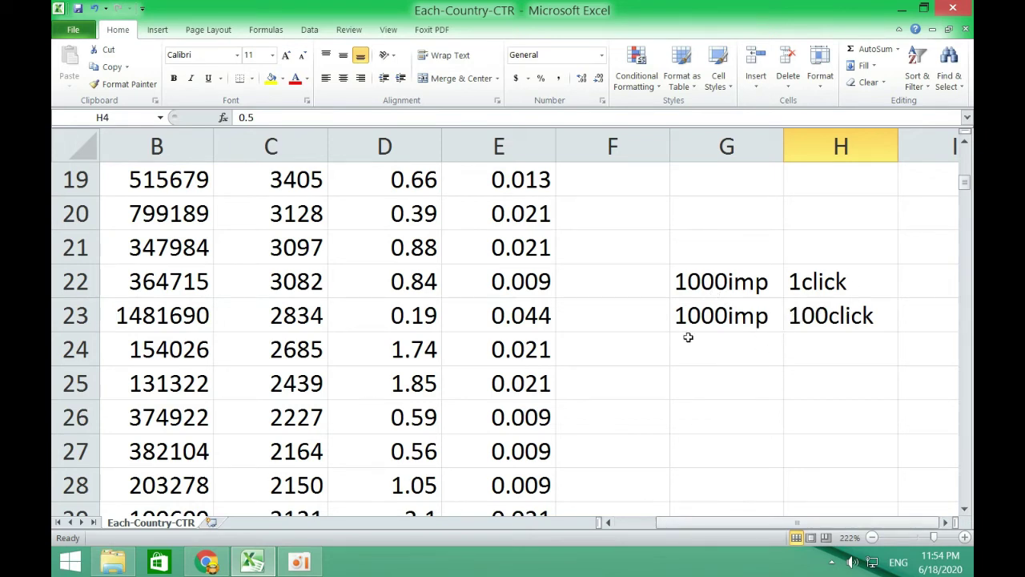
{"action": "left_click", "coordinate": [721, 316]}
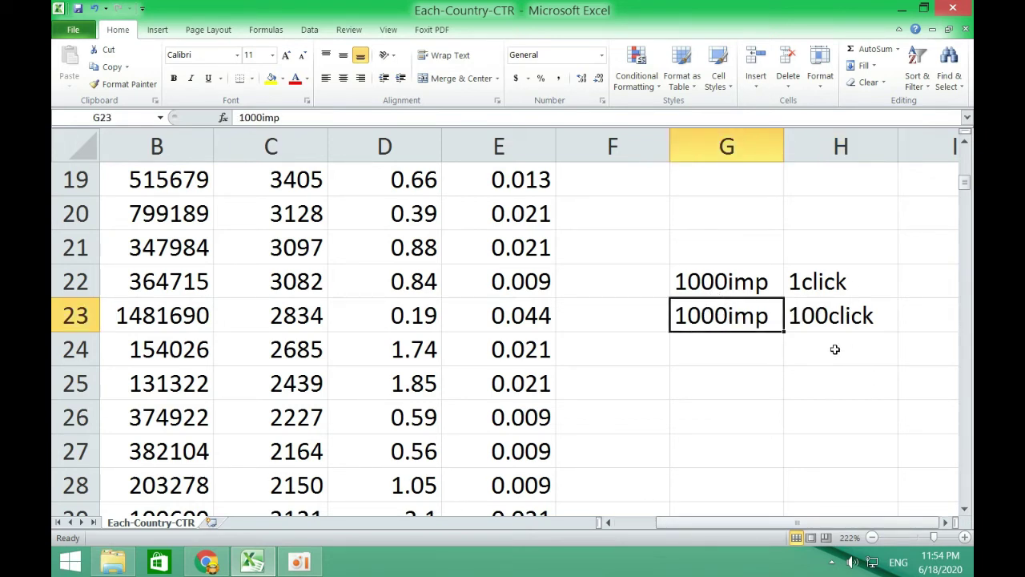
{"action": "left_click", "coordinate": [840, 318]}
{"action": "left_click", "coordinate": [916, 324]}
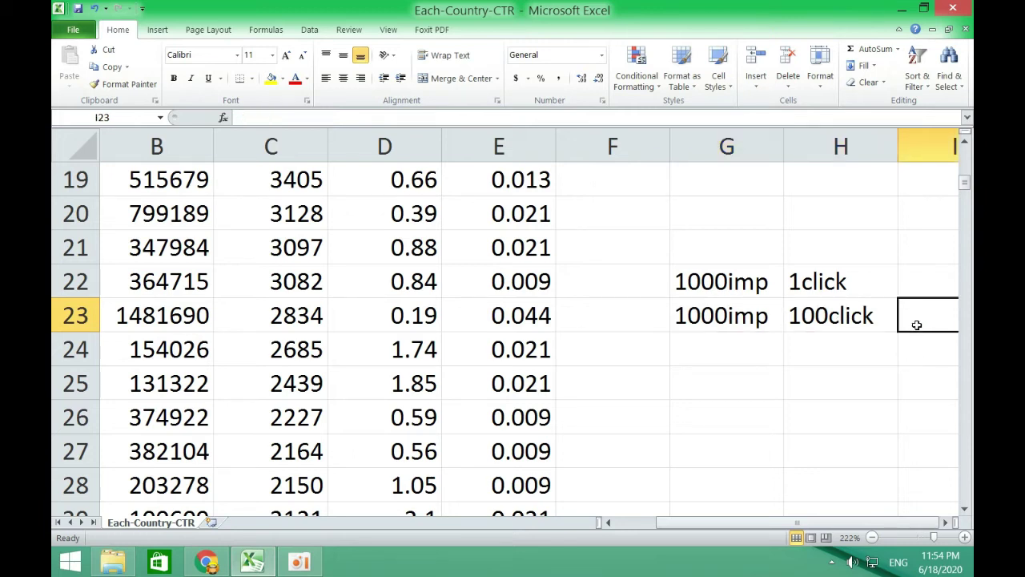
{"action": "left_click", "coordinate": [705, 524]}
{"action": "type", "text": "ctr"}
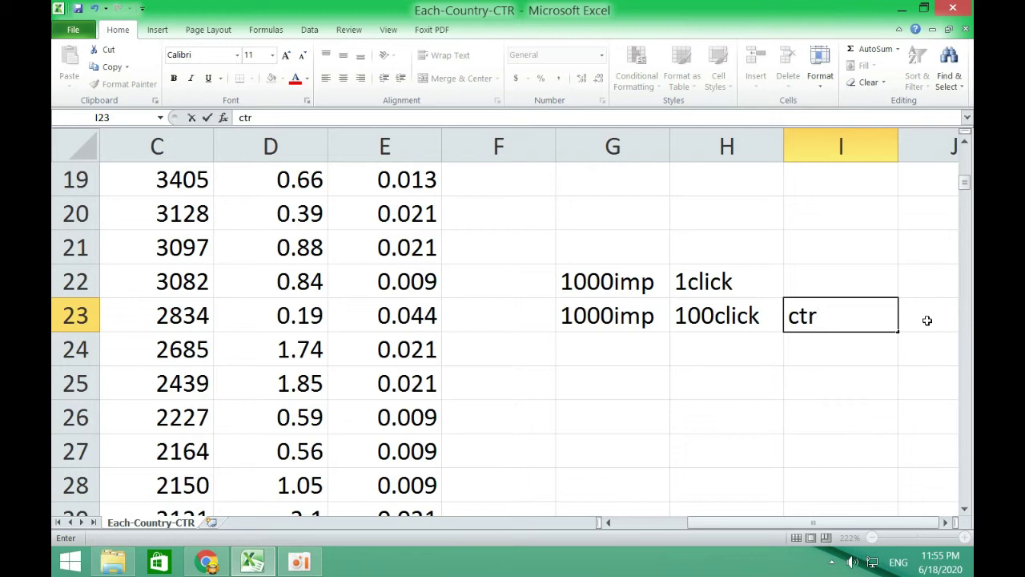
{"action": "type", "text": " 0.5"}
{"action": "key", "text": "Return"}
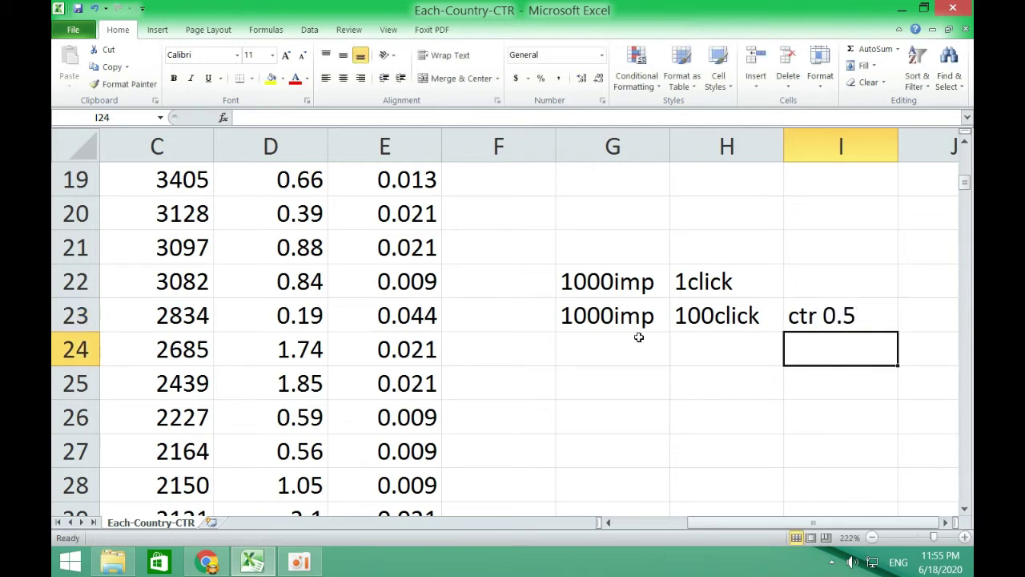
Examine how the impressions, clicks and CTR of the second example relate across G23:I23.
{"action": "left_click", "coordinate": [605, 318]}
{"action": "left_click", "coordinate": [730, 312]}
{"action": "left_click", "coordinate": [847, 316]}
{"action": "left_click", "coordinate": [665, 314]}
{"action": "left_click", "coordinate": [721, 319]}
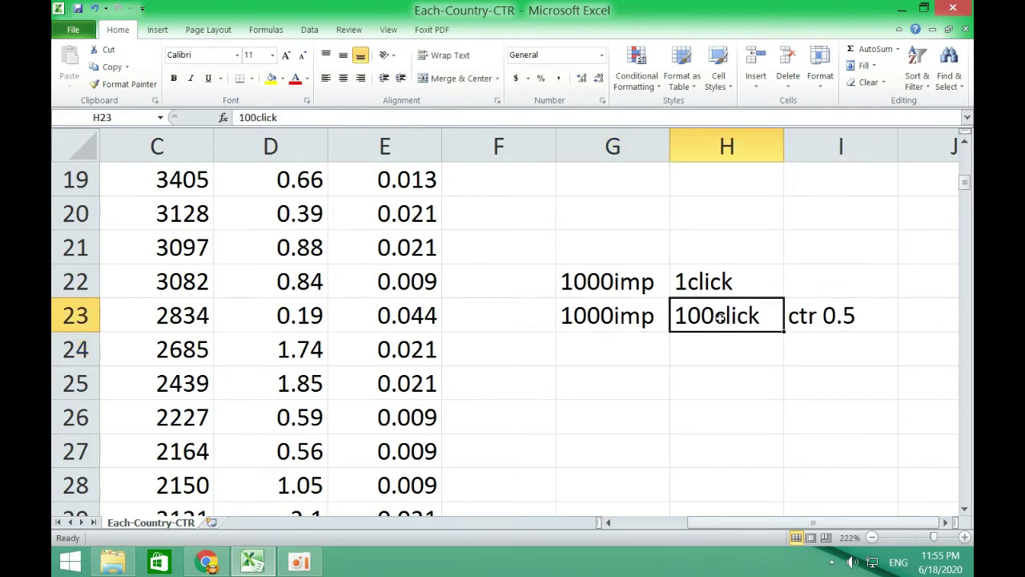
{"action": "left_click", "coordinate": [872, 324]}
{"action": "left_click", "coordinate": [609, 322]}
{"action": "left_click", "coordinate": [710, 320]}
{"action": "left_click", "coordinate": [816, 319]}
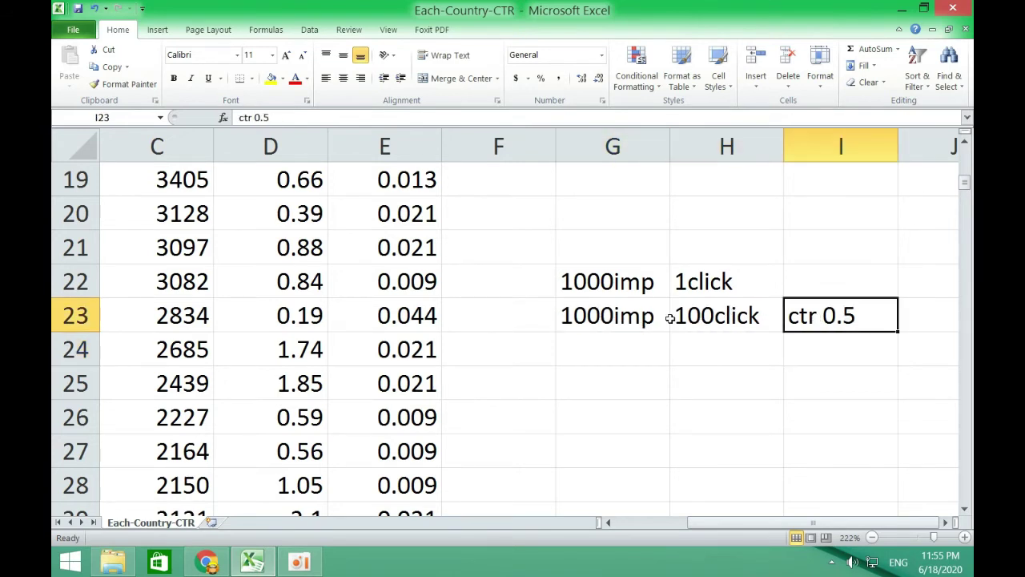
{"action": "left_click", "coordinate": [632, 321]}
{"action": "left_click", "coordinate": [716, 324]}
{"action": "left_click", "coordinate": [826, 325]}
{"action": "left_click", "coordinate": [668, 316]}
{"action": "left_click", "coordinate": [692, 313]}
{"action": "left_click", "coordinate": [841, 320]}
{"action": "left_click", "coordinate": [612, 321]}
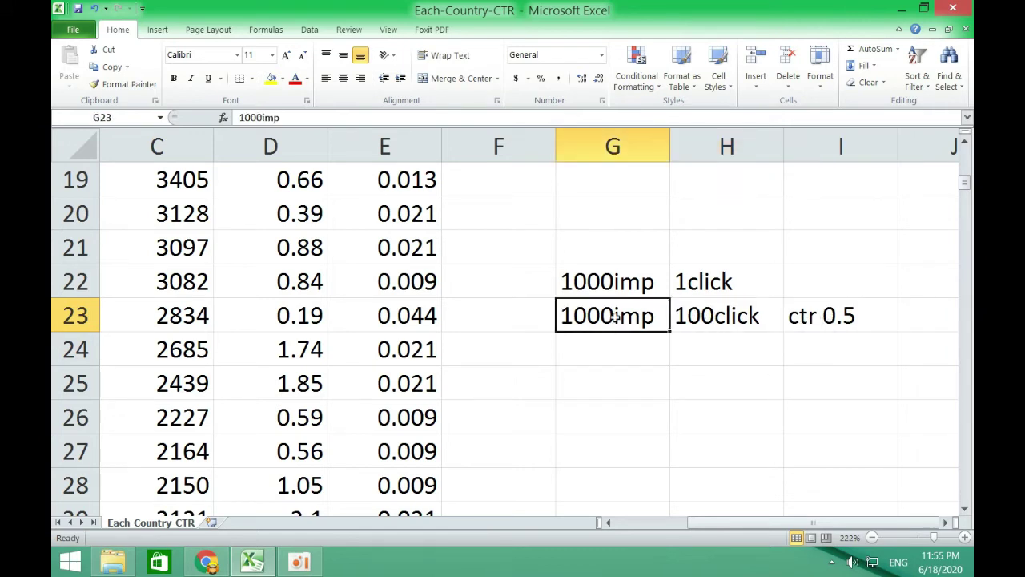
{"action": "left_click", "coordinate": [748, 319]}
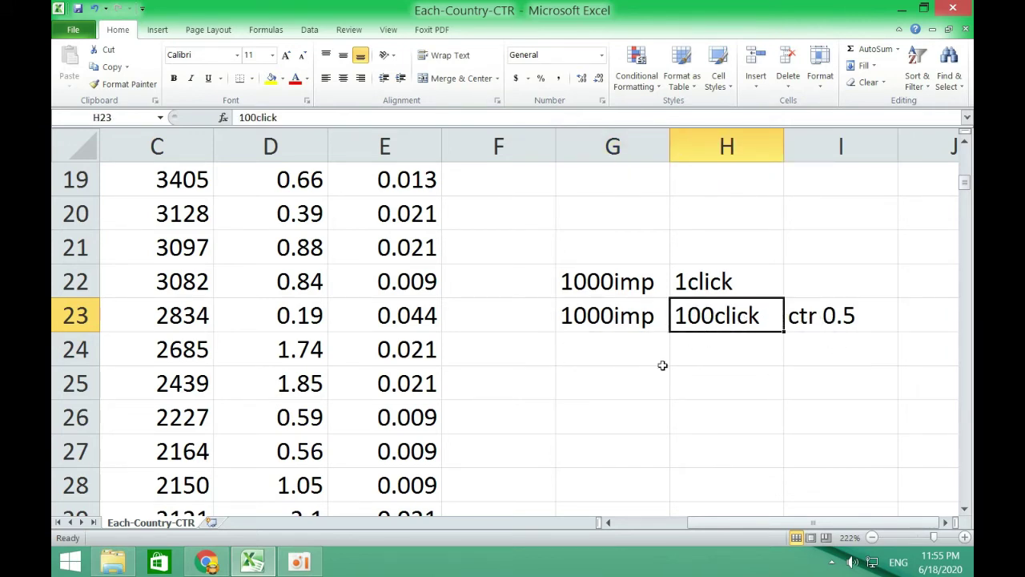
Check the CTR, country code and CPM of the RU row in row 18.
{"action": "scroll", "coordinate": [545, 373], "scroll_direction": "up", "scroll_amount": 2}
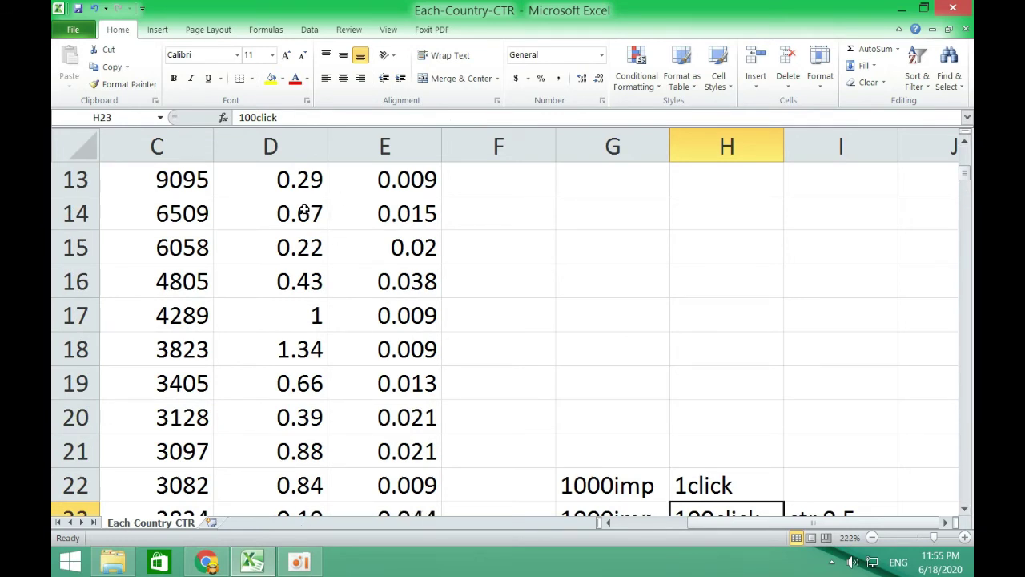
{"action": "left_click", "coordinate": [282, 349]}
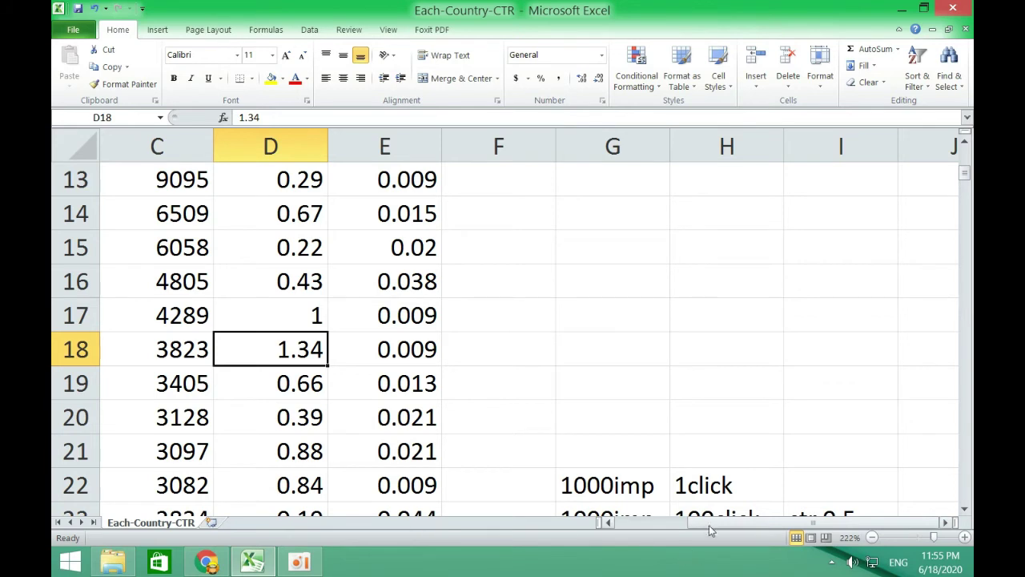
{"action": "left_click_drag", "start_coordinate": [709, 523], "coordinate": [641, 530]}
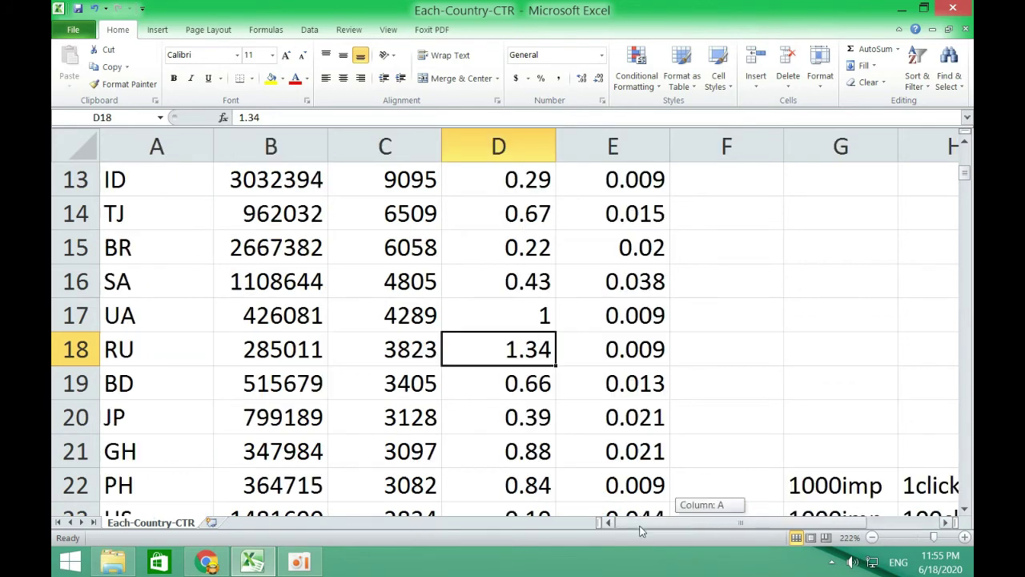
{"action": "left_click", "coordinate": [117, 350]}
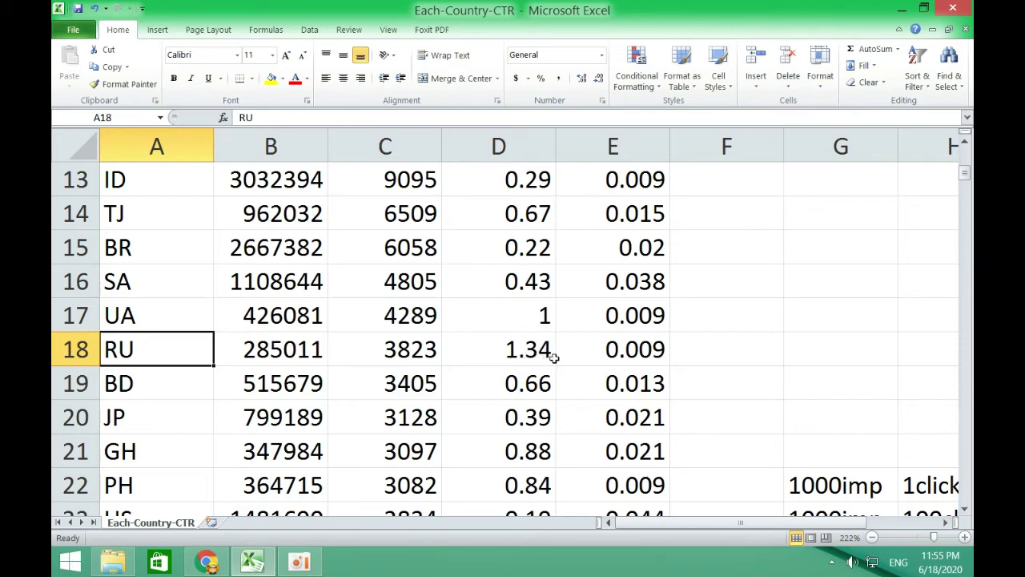
{"action": "left_click", "coordinate": [626, 354]}
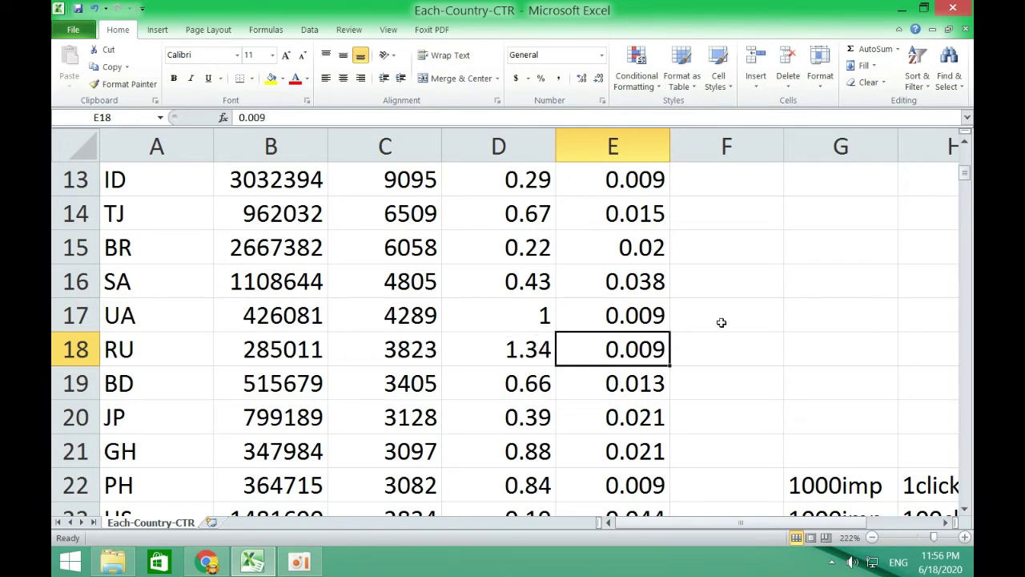
Examine the CPM column from its header through the IN, GE and VE rows in E3:E5.
{"action": "scroll", "coordinate": [946, 287], "scroll_direction": "up", "scroll_amount": 4}
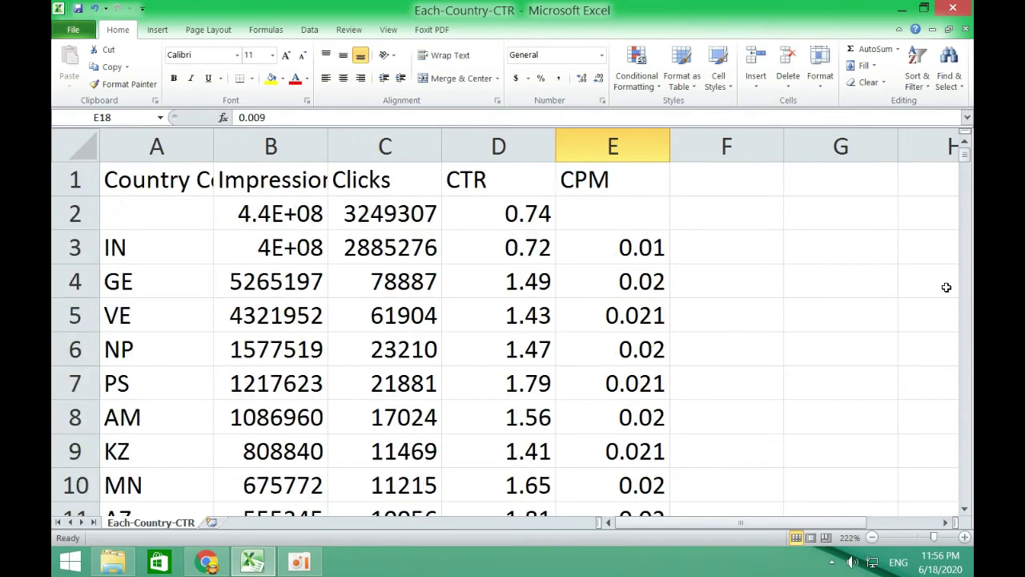
{"action": "left_click", "coordinate": [625, 187]}
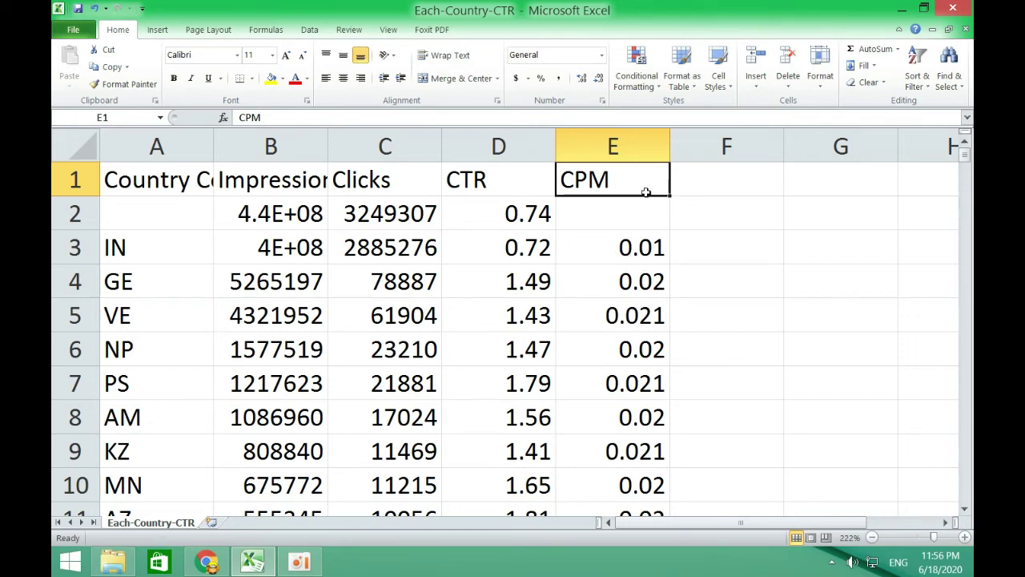
{"action": "double_click", "coordinate": [641, 252]}
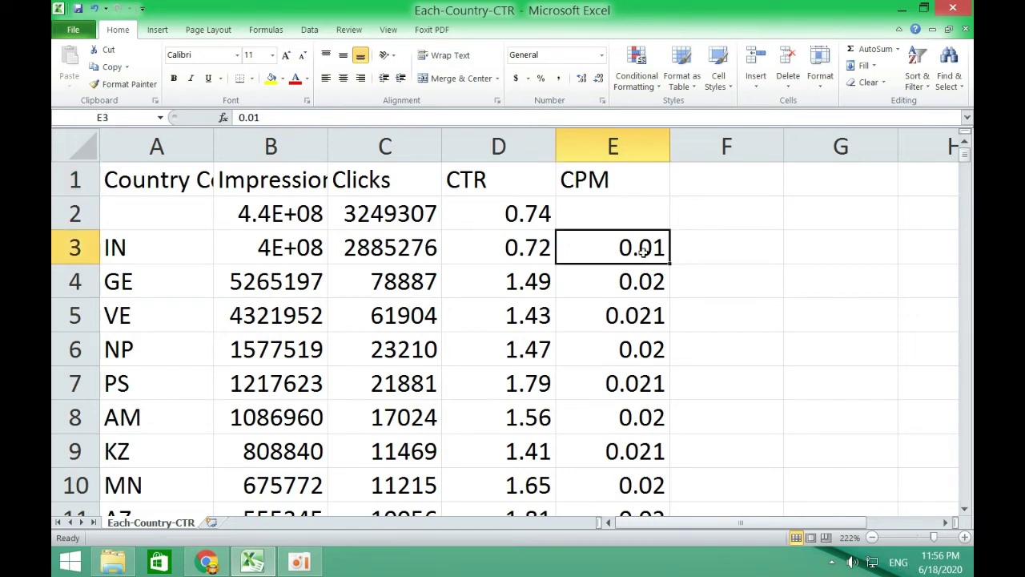
{"action": "left_click_drag", "start_coordinate": [654, 252], "coordinate": [691, 251]}
{"action": "left_click", "coordinate": [691, 253]}
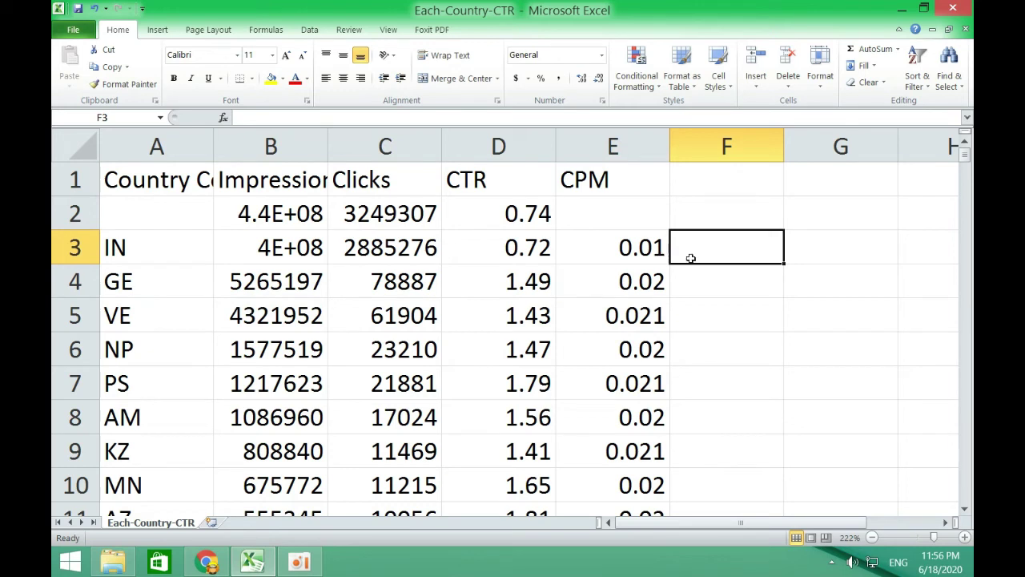
{"action": "left_click", "coordinate": [804, 255]}
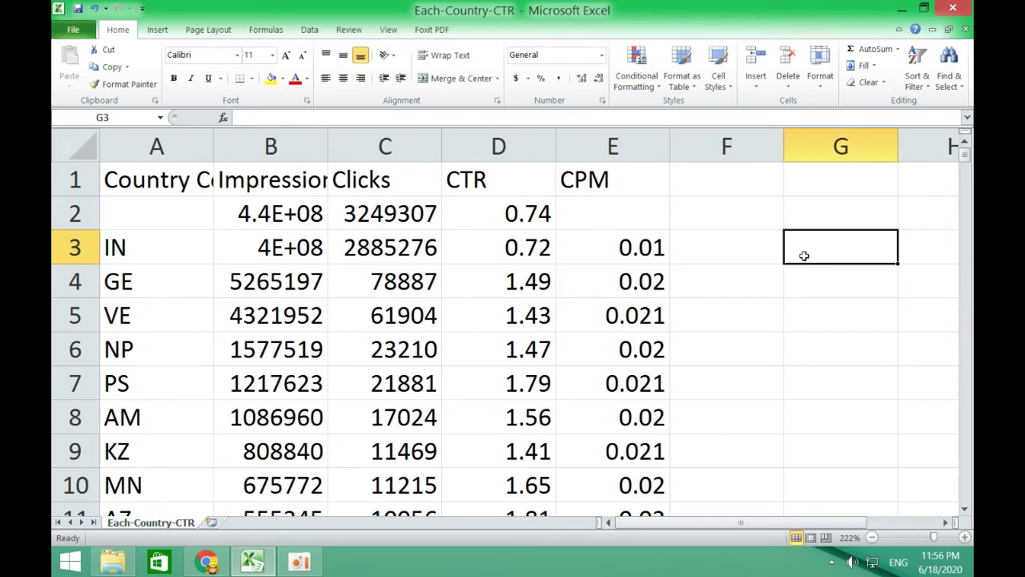
{"action": "left_click", "coordinate": [649, 244]}
{"action": "left_click", "coordinate": [645, 280]}
{"action": "left_click", "coordinate": [644, 325]}
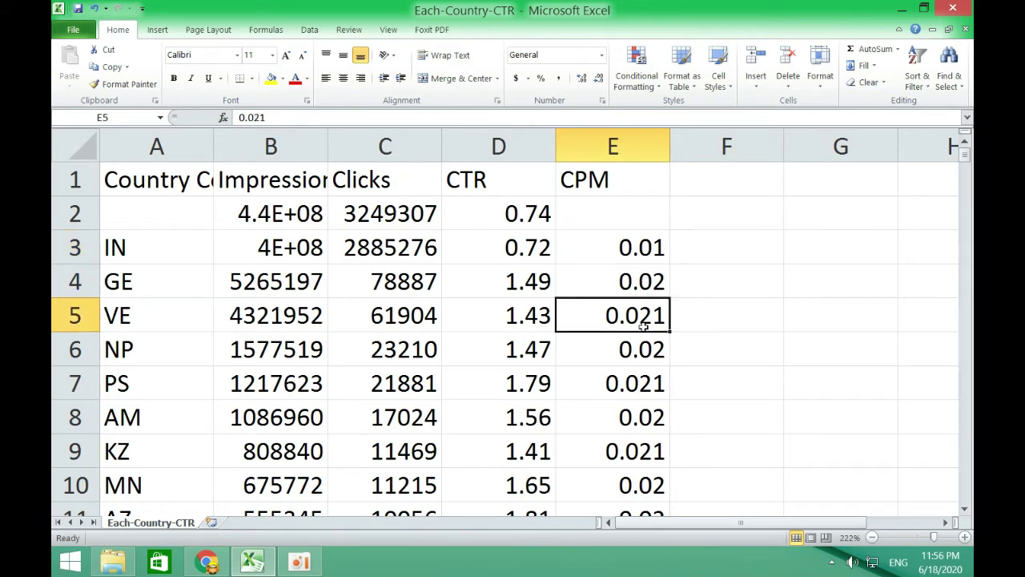
Look through the country rows and inspect the RU row's impressions, clicks and CPM.
{"action": "scroll", "coordinate": [653, 374], "scroll_direction": "down", "scroll_amount": 1}
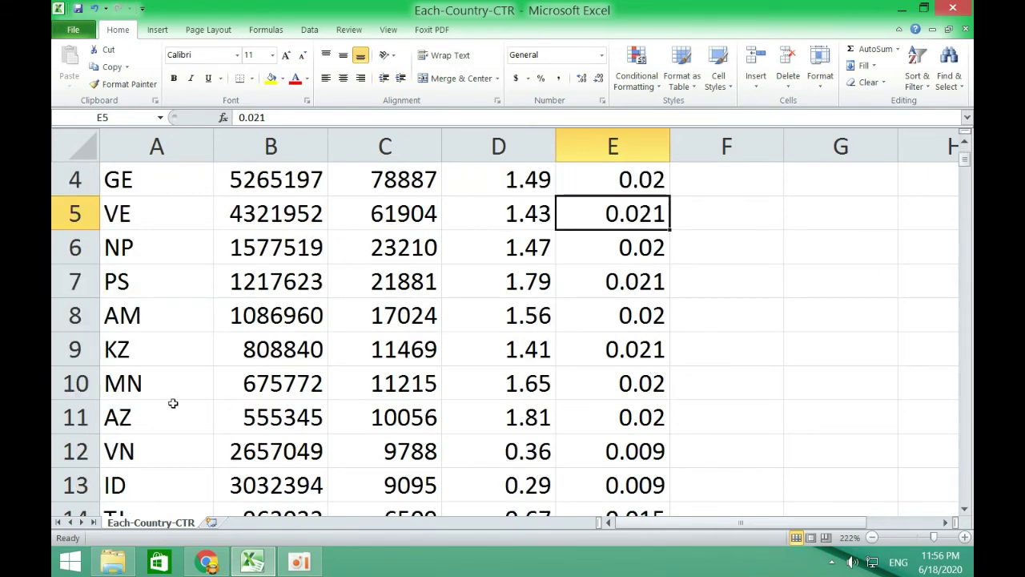
{"action": "scroll", "coordinate": [168, 401], "scroll_direction": "down", "scroll_amount": 2}
{"action": "scroll", "coordinate": [133, 384], "scroll_direction": "up", "scroll_amount": 3}
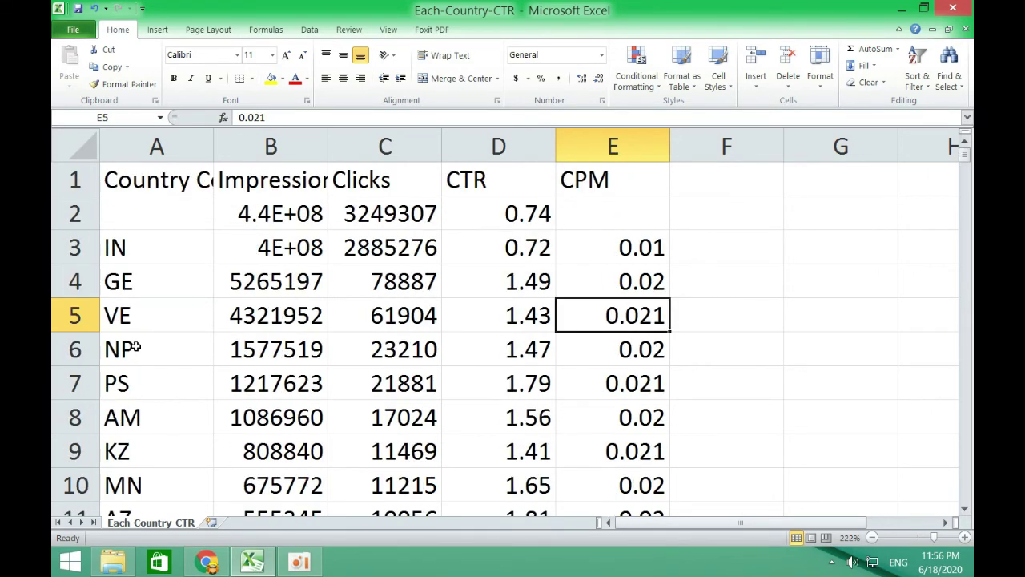
{"action": "scroll", "coordinate": [137, 321], "scroll_direction": "down", "scroll_amount": 4}
{"action": "left_click", "coordinate": [133, 356]}
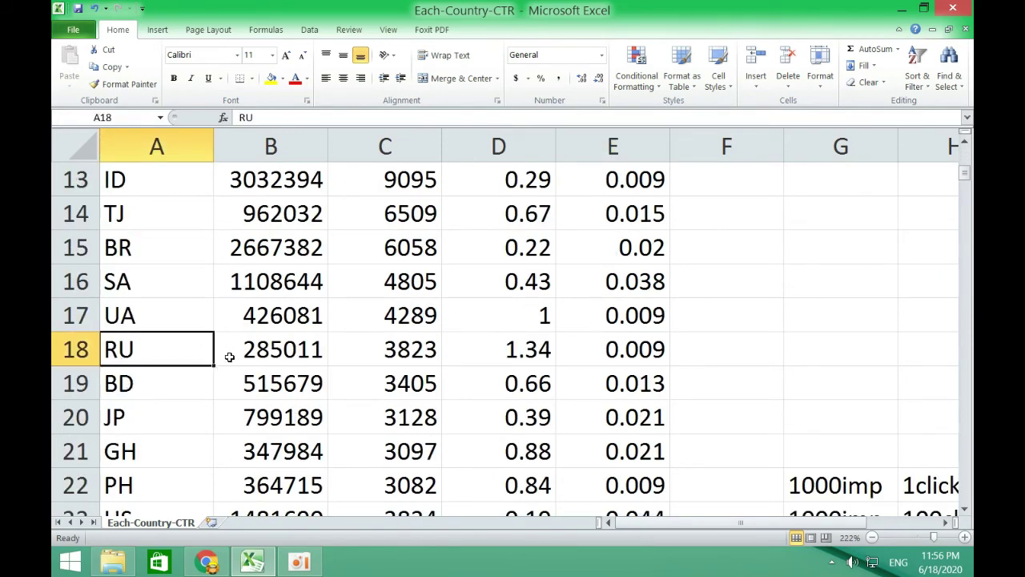
{"action": "left_click", "coordinate": [276, 356]}
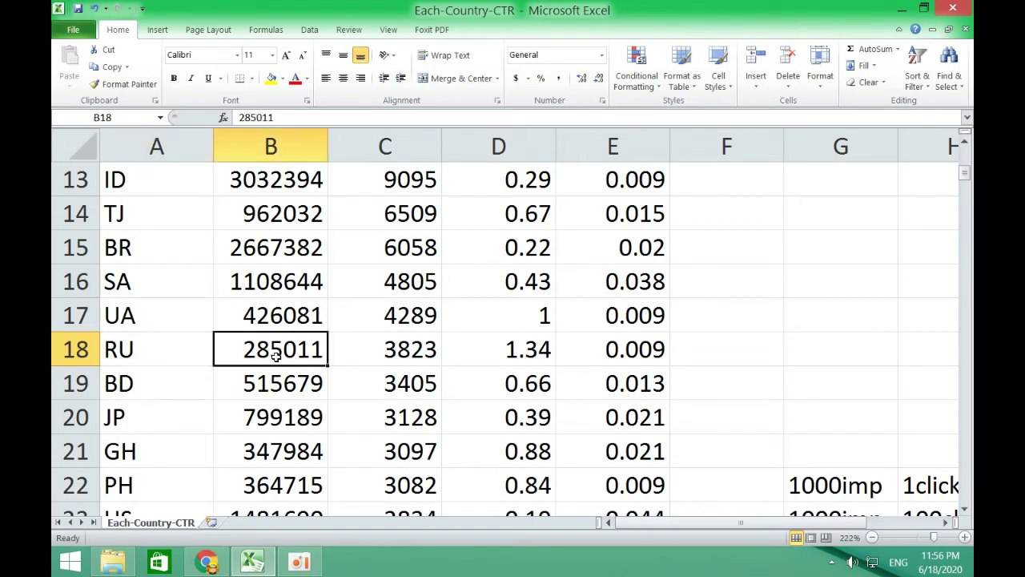
{"action": "left_click", "coordinate": [393, 358]}
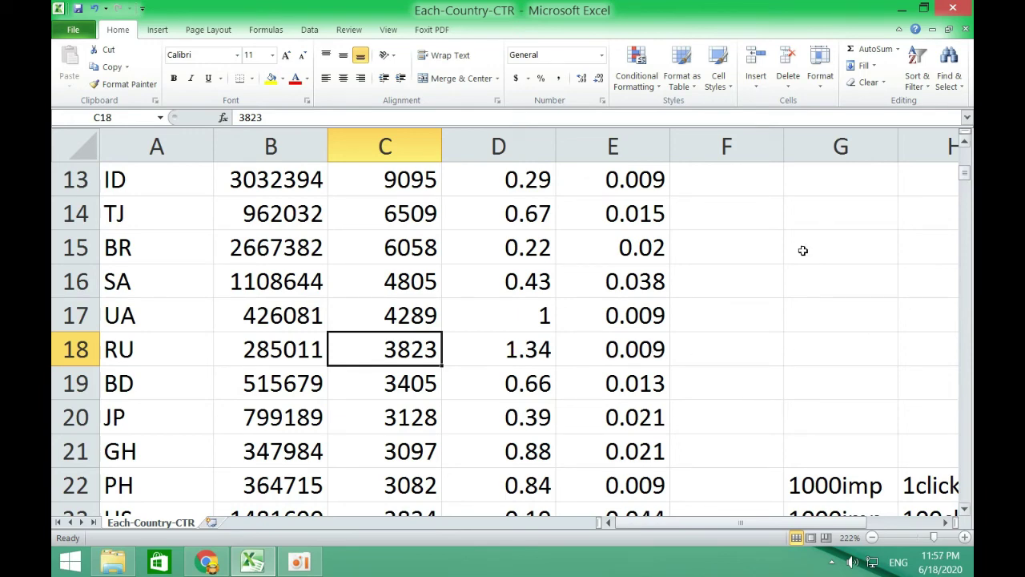
{"action": "left_click", "coordinate": [627, 345]}
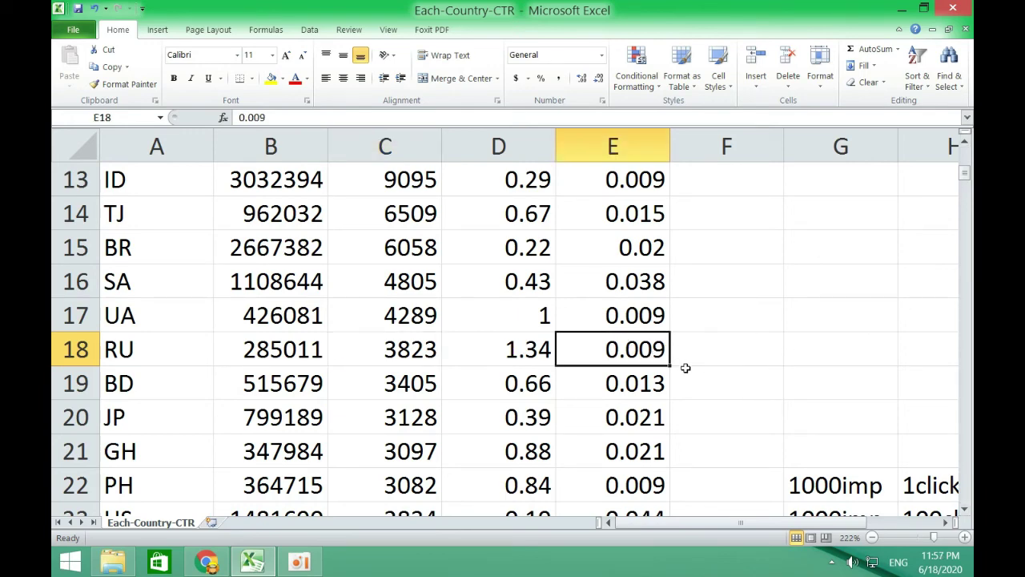
Compare the CTR, impressions and CPM of the IN row in row 3.
{"action": "scroll", "coordinate": [688, 352], "scroll_direction": "up", "scroll_amount": 2}
{"action": "scroll", "coordinate": [690, 336], "scroll_direction": "up", "scroll_amount": 2}
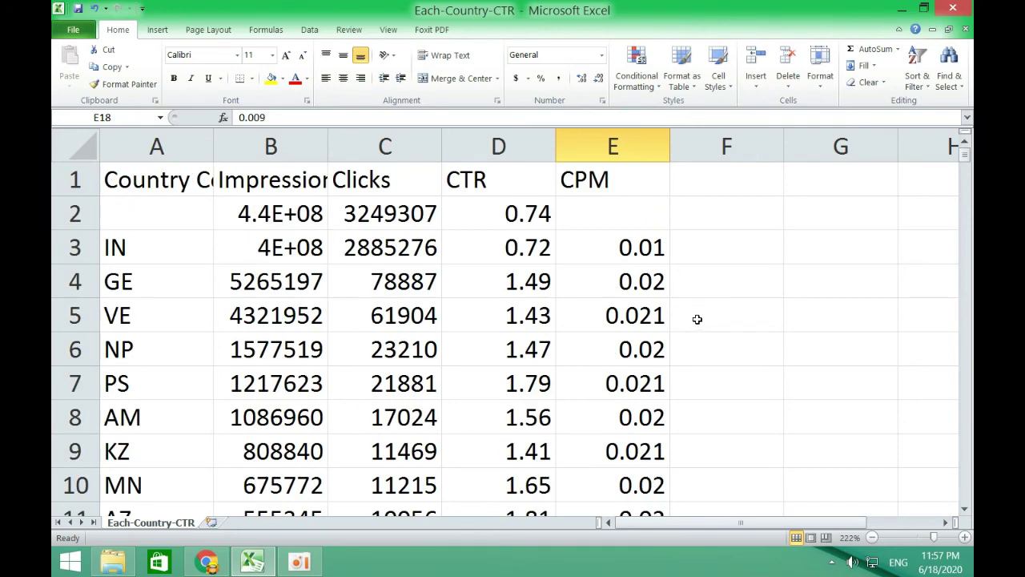
{"action": "scroll", "coordinate": [696, 319], "scroll_direction": "down", "scroll_amount": 1}
{"action": "scroll", "coordinate": [681, 289], "scroll_direction": "up", "scroll_amount": 1}
{"action": "left_click", "coordinate": [520, 245]}
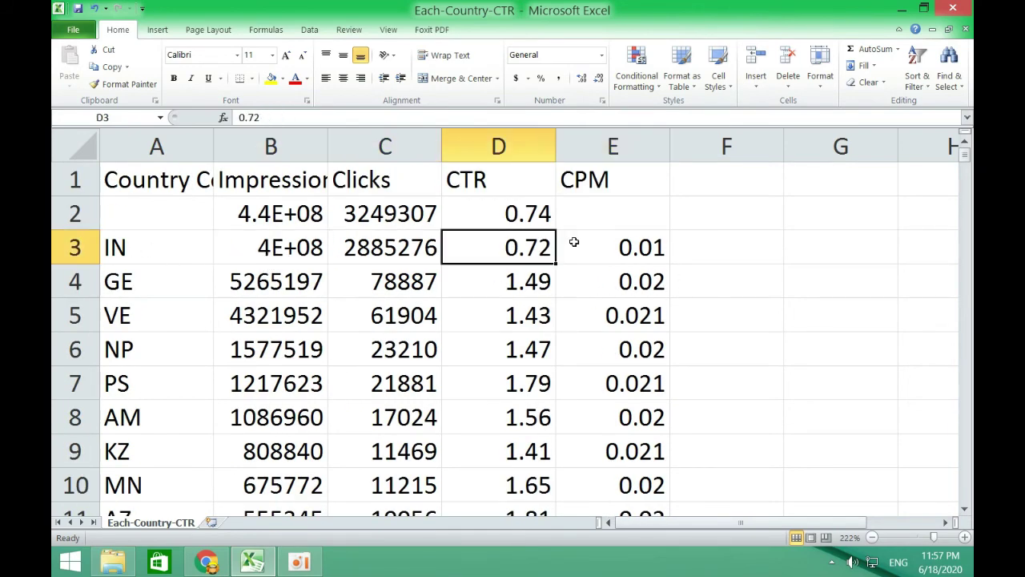
{"action": "left_click", "coordinate": [635, 234]}
{"action": "left_click", "coordinate": [264, 245]}
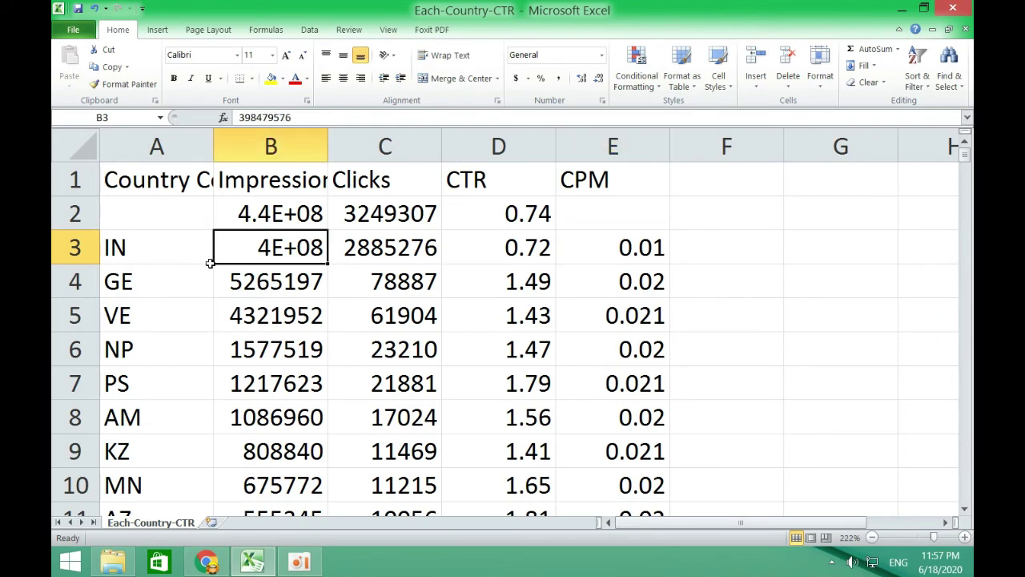
{"action": "left_click", "coordinate": [649, 248]}
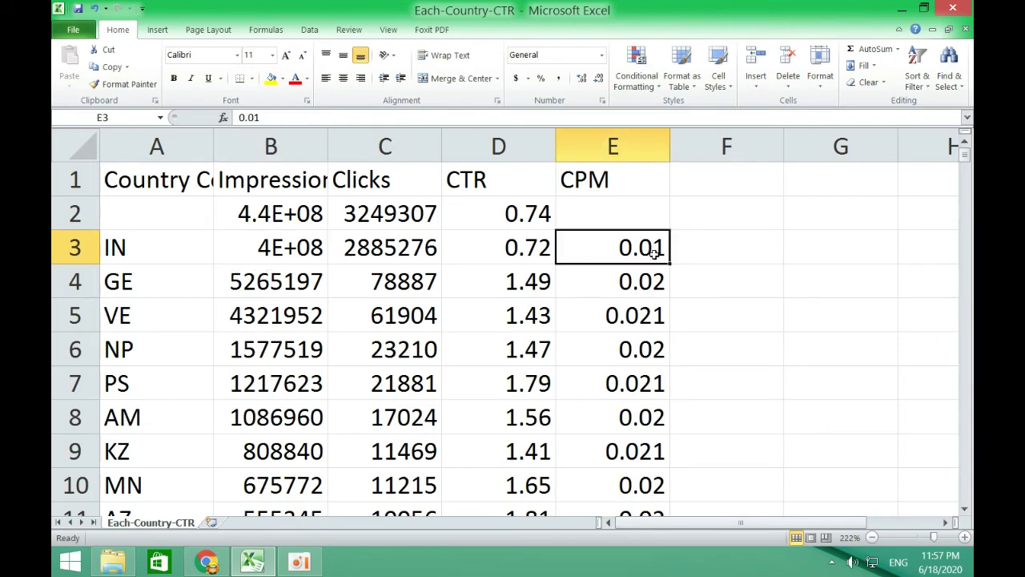
Trace the RU row from country code through impressions, clicks, CTR and CPM in A18:E18.
{"action": "scroll", "coordinate": [654, 252], "scroll_direction": "down", "scroll_amount": 2}
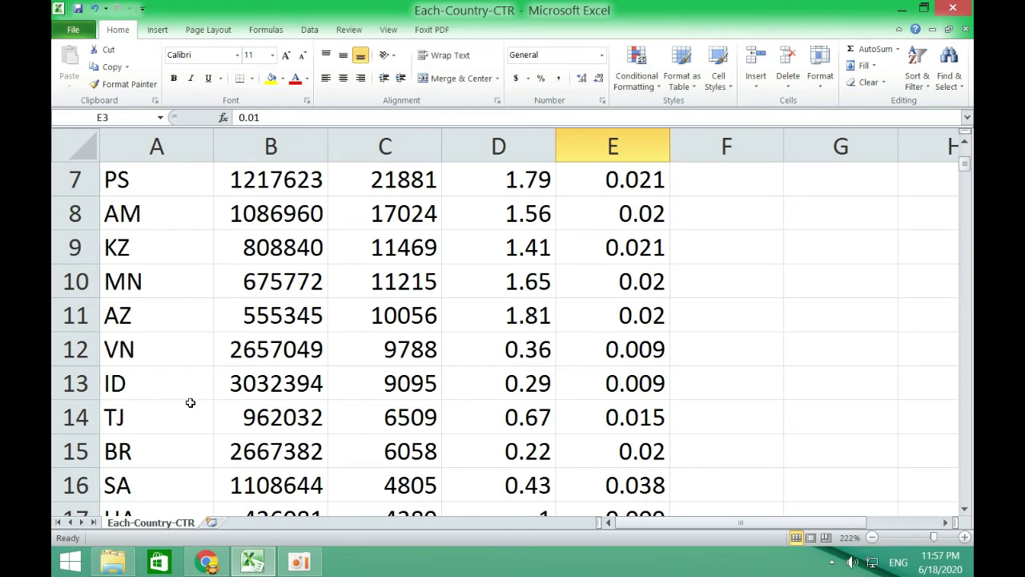
{"action": "scroll", "coordinate": [148, 429], "scroll_direction": "down", "scroll_amount": 1}
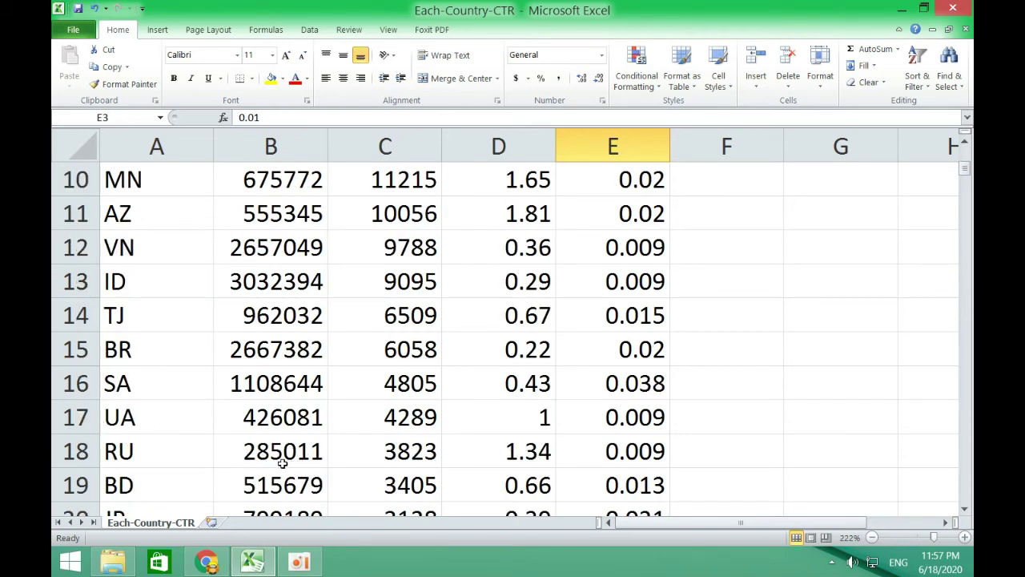
{"action": "left_click", "coordinate": [166, 463]}
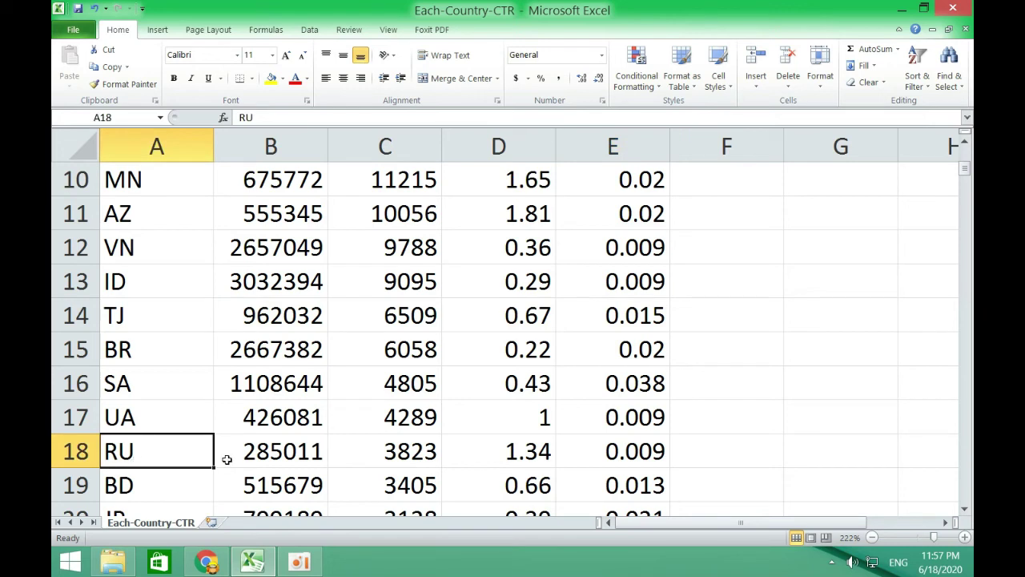
{"action": "left_click", "coordinate": [272, 450]}
{"action": "left_click", "coordinate": [364, 456]}
{"action": "left_click", "coordinate": [483, 462]}
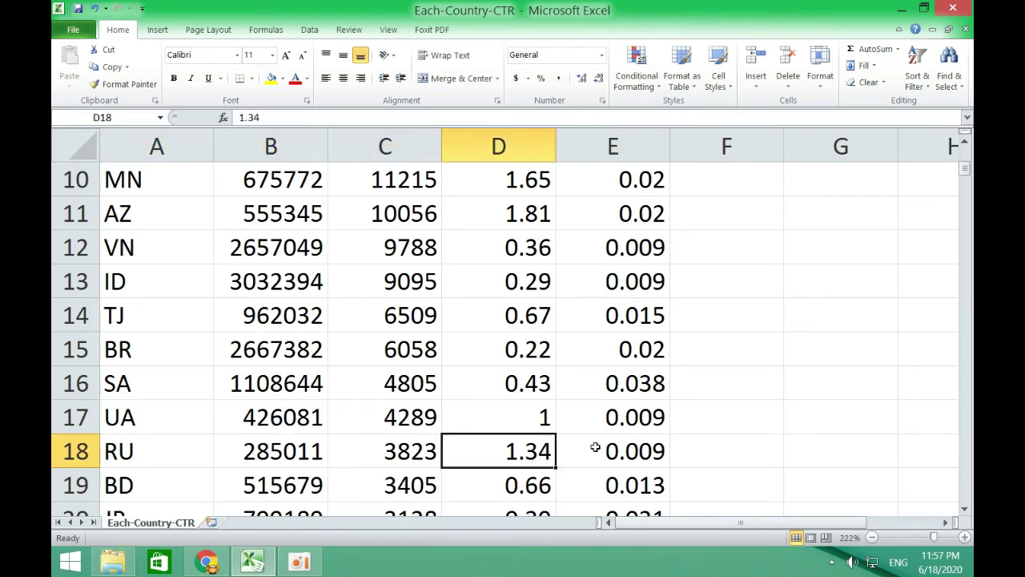
{"action": "left_click", "coordinate": [641, 451]}
{"action": "left_click", "coordinate": [678, 451]}
{"action": "left_click", "coordinate": [283, 457]}
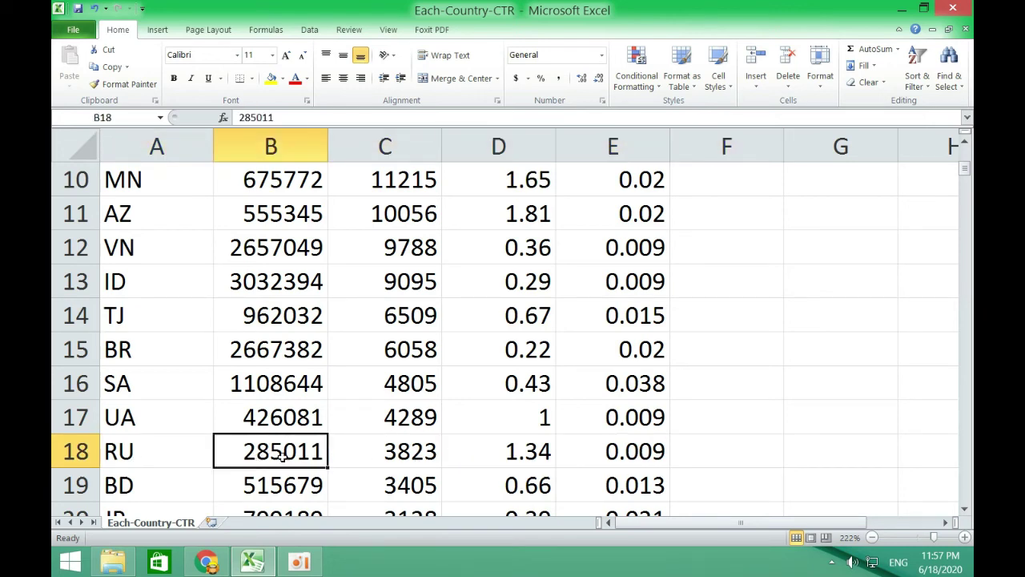
{"action": "left_click", "coordinate": [392, 455]}
{"action": "left_click", "coordinate": [508, 456]}
{"action": "left_click", "coordinate": [652, 456]}
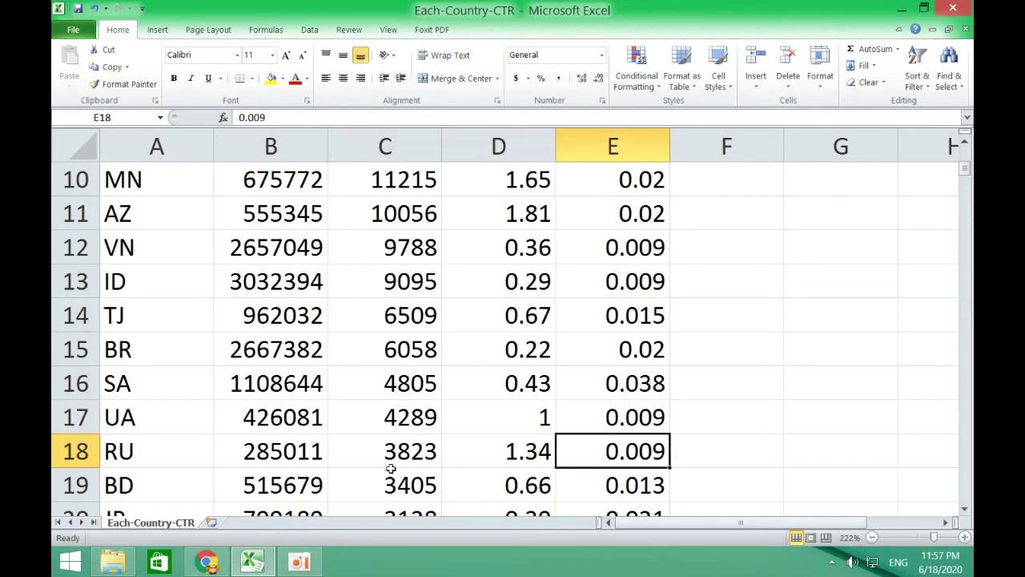
{"action": "left_click", "coordinate": [702, 447]}
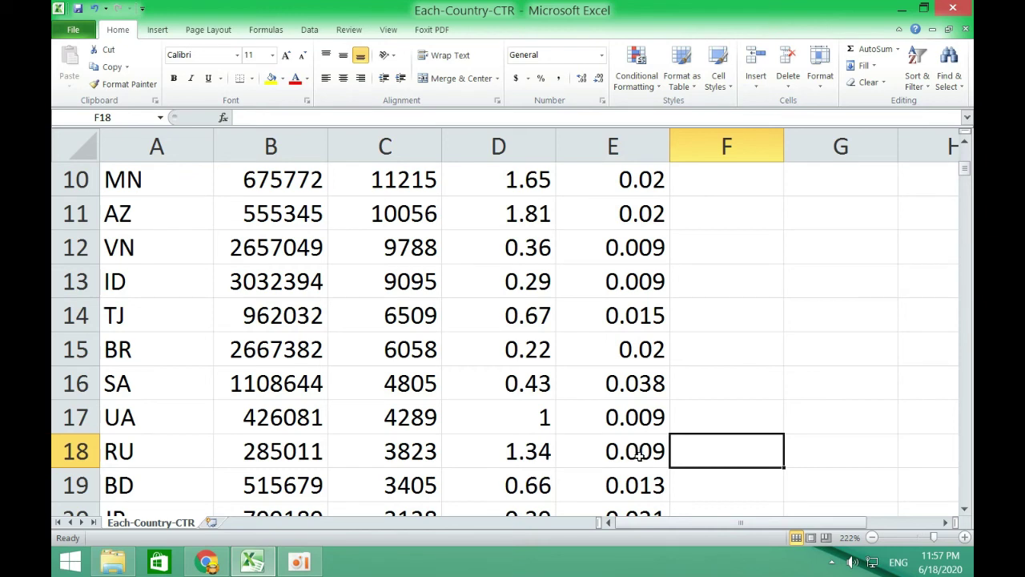
{"action": "left_click", "coordinate": [806, 443]}
{"action": "left_click", "coordinate": [705, 454]}
Compare the RU row's clicks in C18 with its impressions in B18.
{"action": "scroll", "coordinate": [735, 402], "scroll_direction": "down", "scroll_amount": 1}
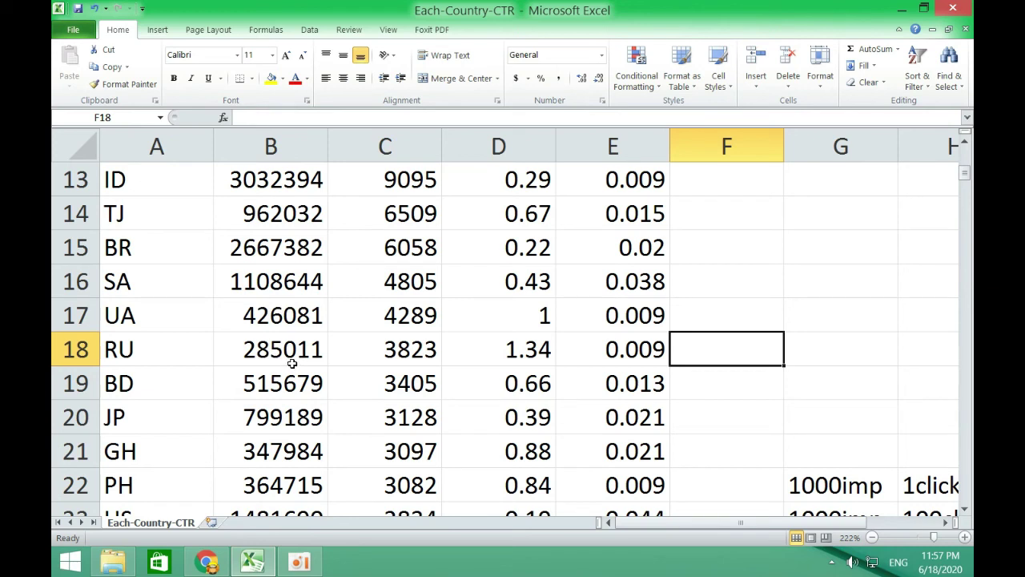
{"action": "left_click", "coordinate": [404, 350]}
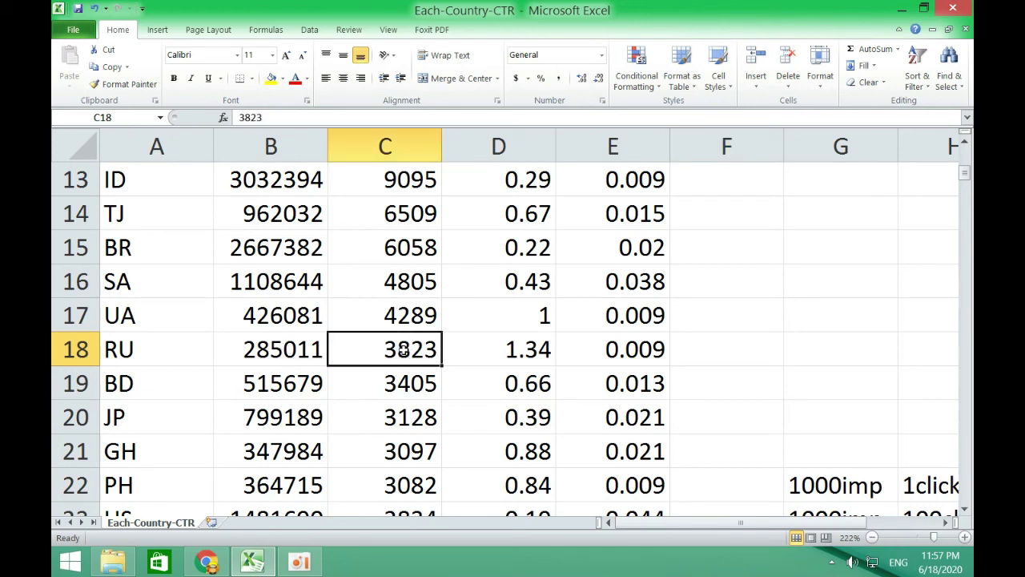
{"action": "left_click", "coordinate": [274, 351]}
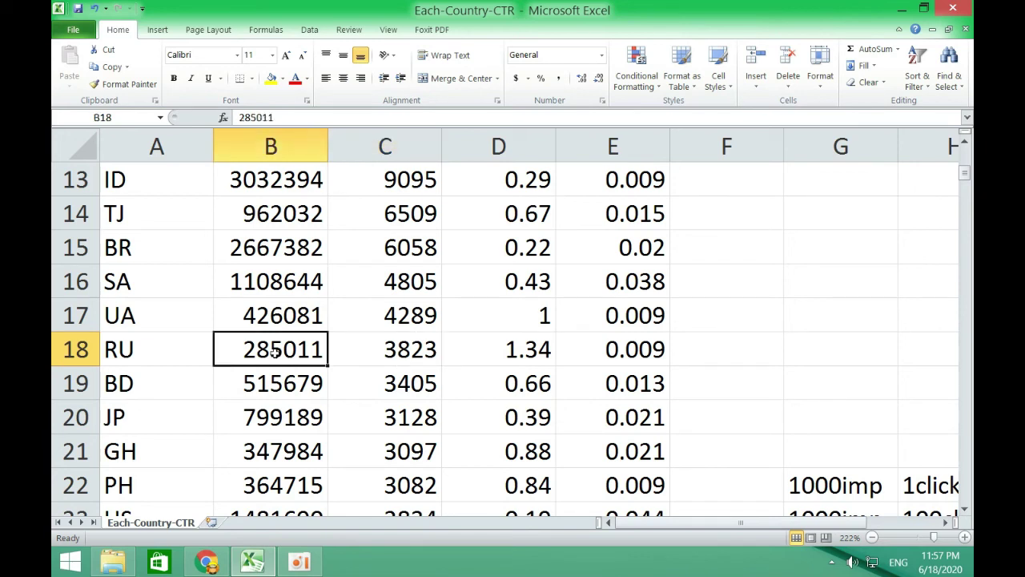
Alternate between the RU row's impressions and clicks in B18:C18 to weigh one against the other.
{"action": "left_click", "coordinate": [403, 353]}
{"action": "left_click", "coordinate": [268, 362]}
{"action": "left_click", "coordinate": [379, 353]}
{"action": "left_click", "coordinate": [290, 360]}
{"action": "left_click", "coordinate": [361, 355]}
{"action": "left_click", "coordinate": [288, 359]}
{"action": "left_click", "coordinate": [364, 353]}
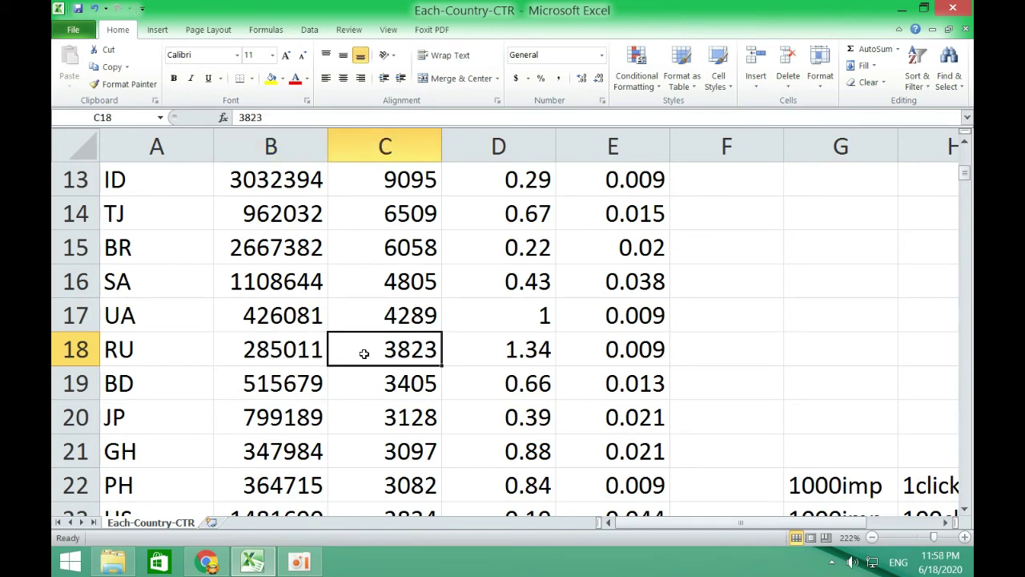
{"action": "left_click", "coordinate": [274, 350]}
{"action": "left_click", "coordinate": [359, 347]}
{"action": "left_click", "coordinate": [303, 346]}
Enter an example of 100000 impressions in G19 and 100 clicks in H19.
{"action": "left_click", "coordinate": [825, 382]}
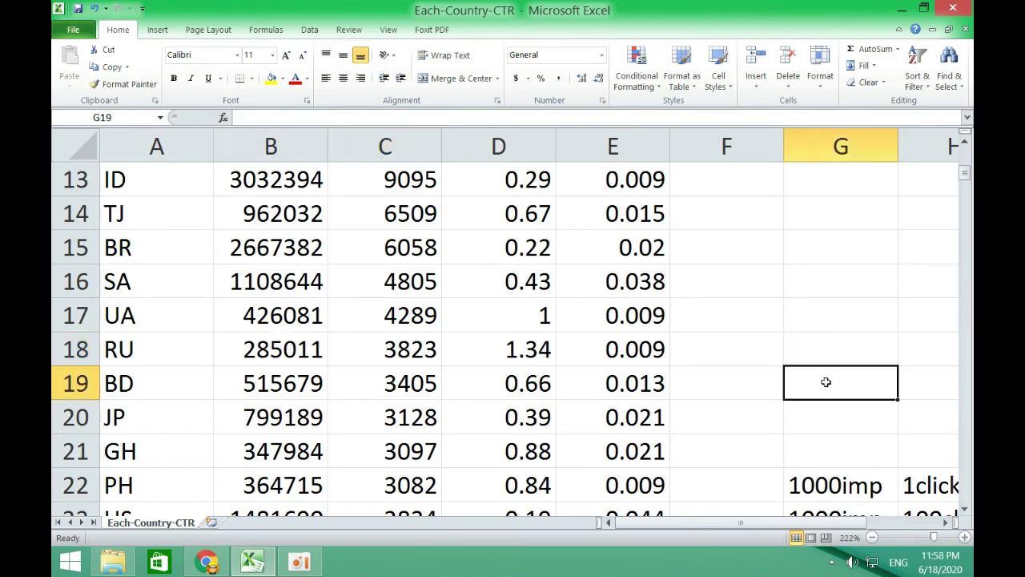
{"action": "type", "text": "10000"}
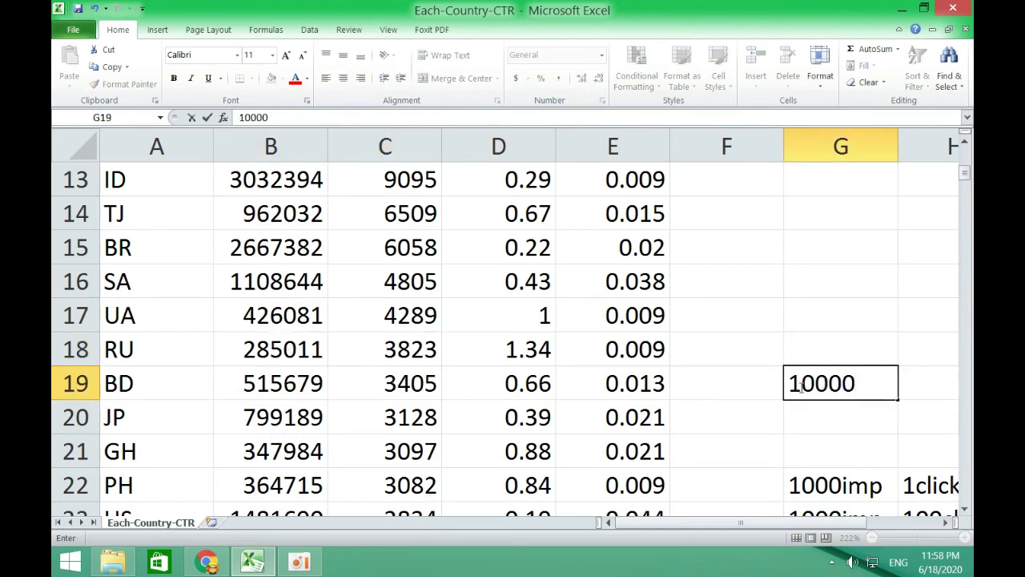
{"action": "type", "text": "0"}
{"action": "left_click", "coordinate": [926, 387]}
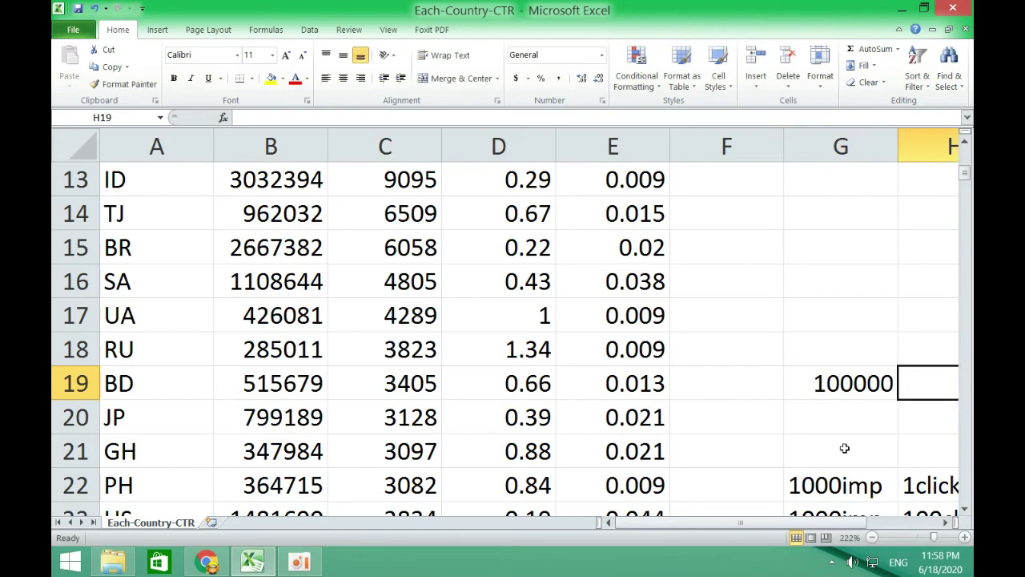
{"action": "type", "text": "100"}
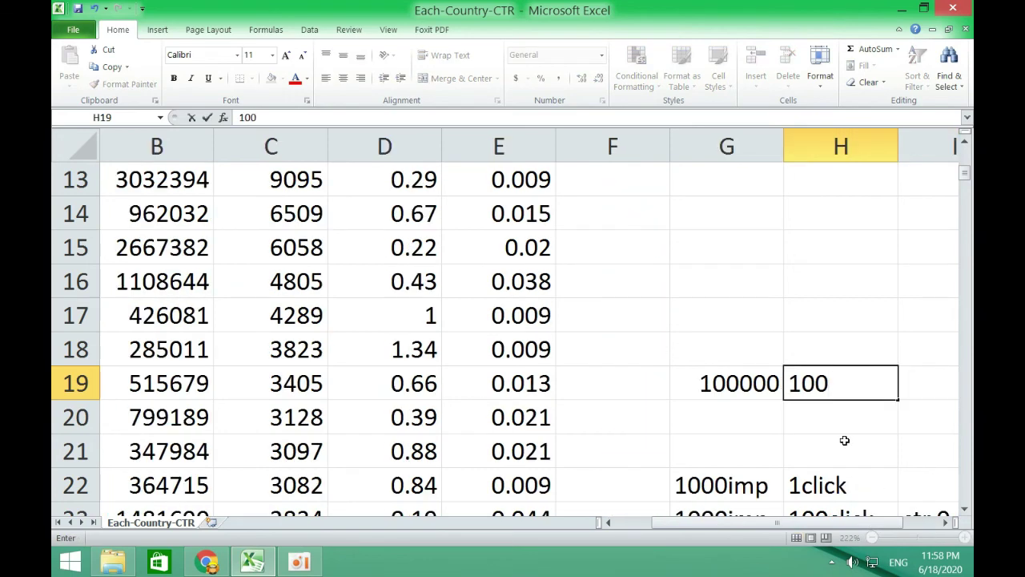
{"action": "left_click", "coordinate": [753, 436]}
{"action": "left_click", "coordinate": [837, 428]}
Compare the example impressions in G19 with the example clicks in H19.
{"action": "left_click", "coordinate": [893, 379]}
{"action": "left_click", "coordinate": [761, 377]}
{"action": "left_click", "coordinate": [849, 383]}
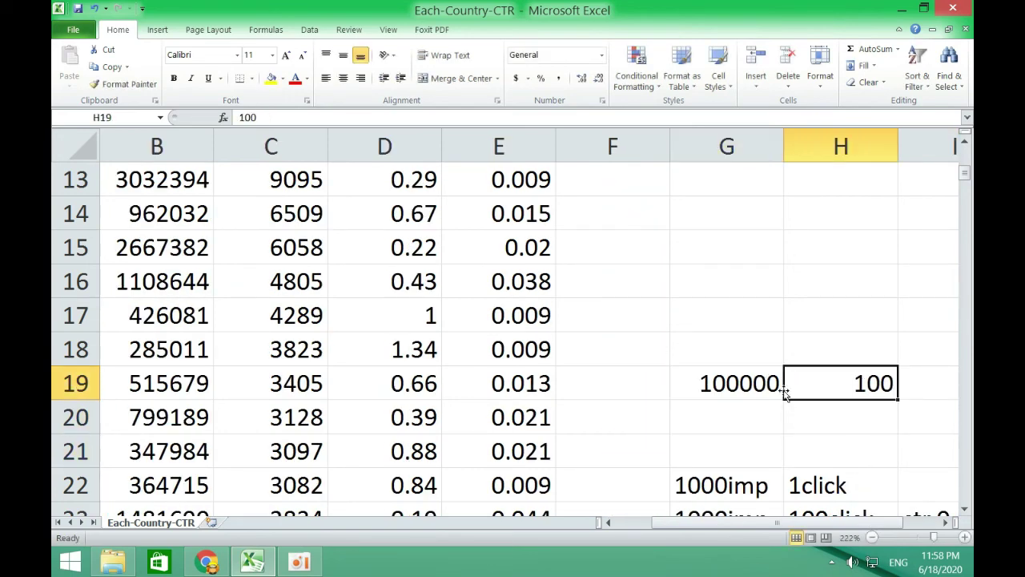
{"action": "left_click", "coordinate": [772, 392]}
{"action": "left_click", "coordinate": [855, 384]}
{"action": "left_click", "coordinate": [761, 383]}
{"action": "left_click", "coordinate": [850, 383]}
{"action": "left_click", "coordinate": [725, 377]}
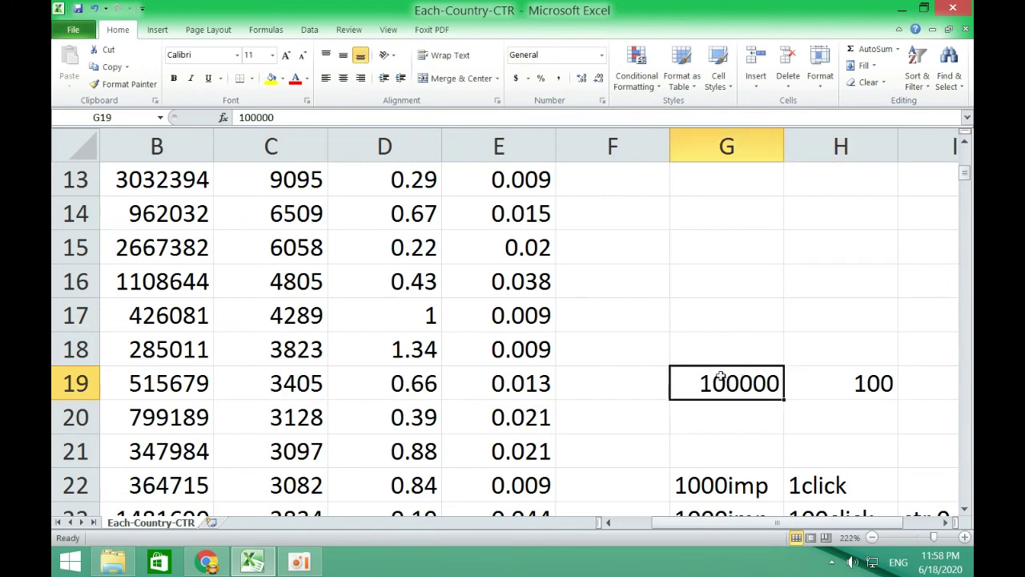
{"action": "left_click", "coordinate": [855, 383]}
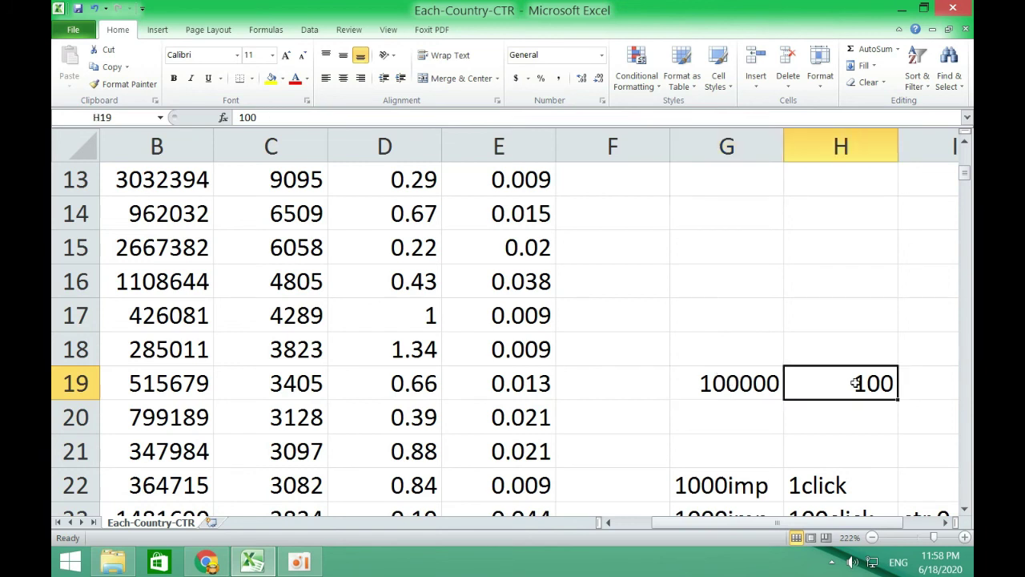
{"action": "left_click", "coordinate": [703, 394]}
{"action": "left_click", "coordinate": [822, 384]}
Inspect the RU row's CTR in D18 and compare it with the CTR values of the surrounding country rows.
{"action": "left_click", "coordinate": [409, 353]}
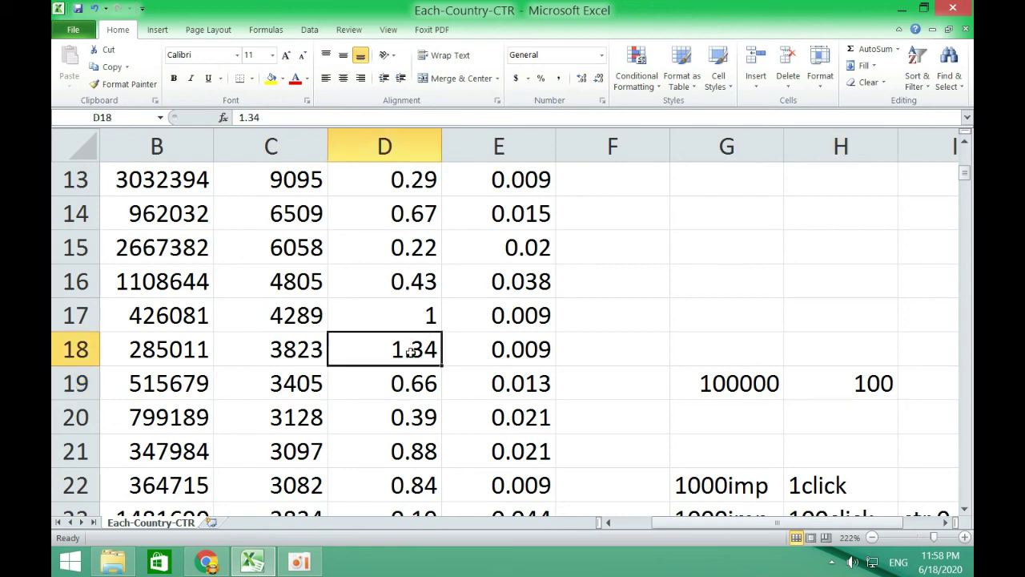
{"action": "scroll", "coordinate": [397, 342], "scroll_direction": "down", "scroll_amount": 3}
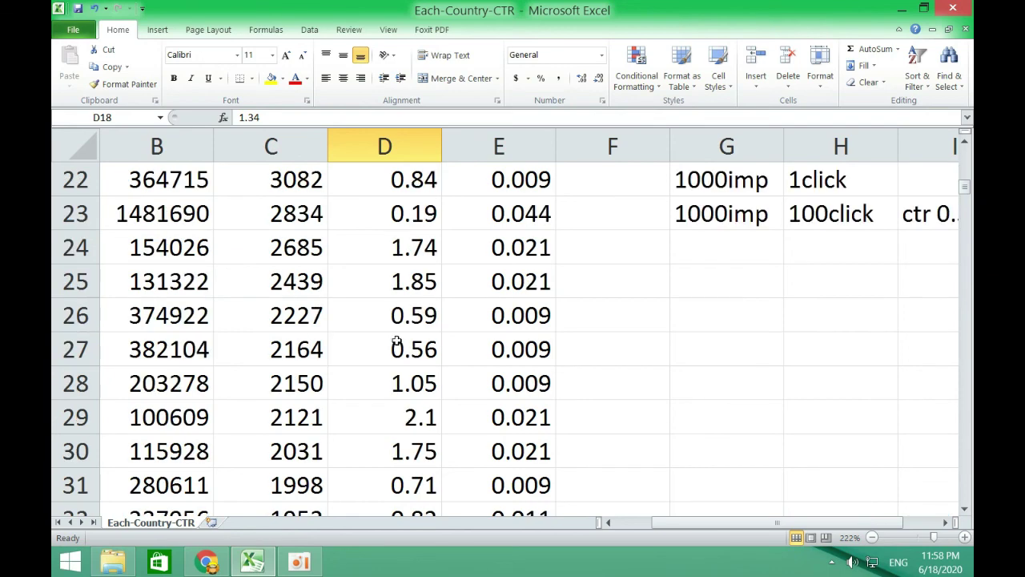
{"action": "scroll", "coordinate": [397, 342], "scroll_direction": "up", "scroll_amount": 6}
{"action": "scroll", "coordinate": [396, 342], "scroll_direction": "down", "scroll_amount": 4}
{"action": "scroll", "coordinate": [401, 334], "scroll_direction": "down", "scroll_amount": 1}
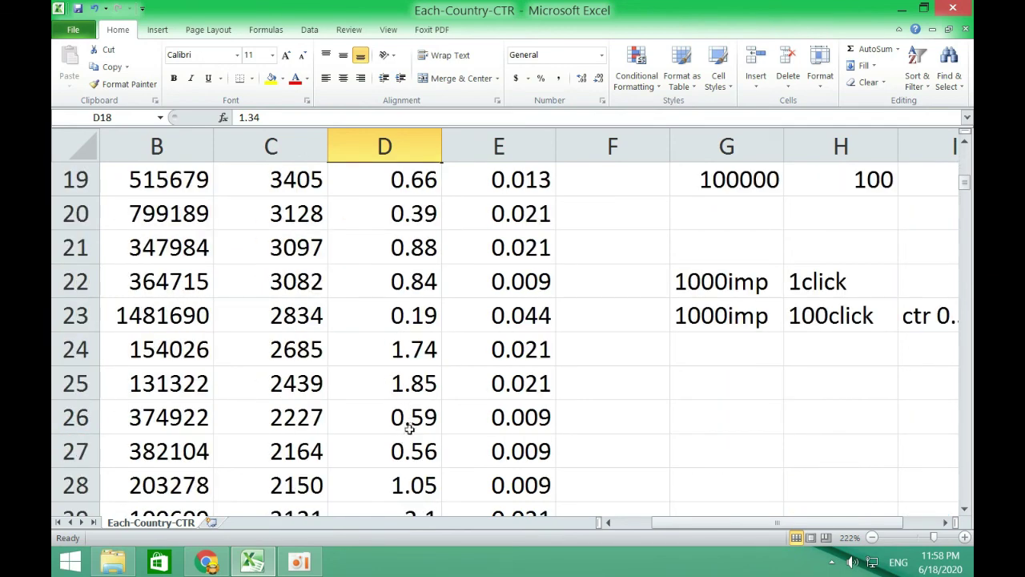
{"action": "scroll", "coordinate": [399, 384], "scroll_direction": "down", "scroll_amount": 2}
{"action": "scroll", "coordinate": [390, 384], "scroll_direction": "up", "scroll_amount": 1}
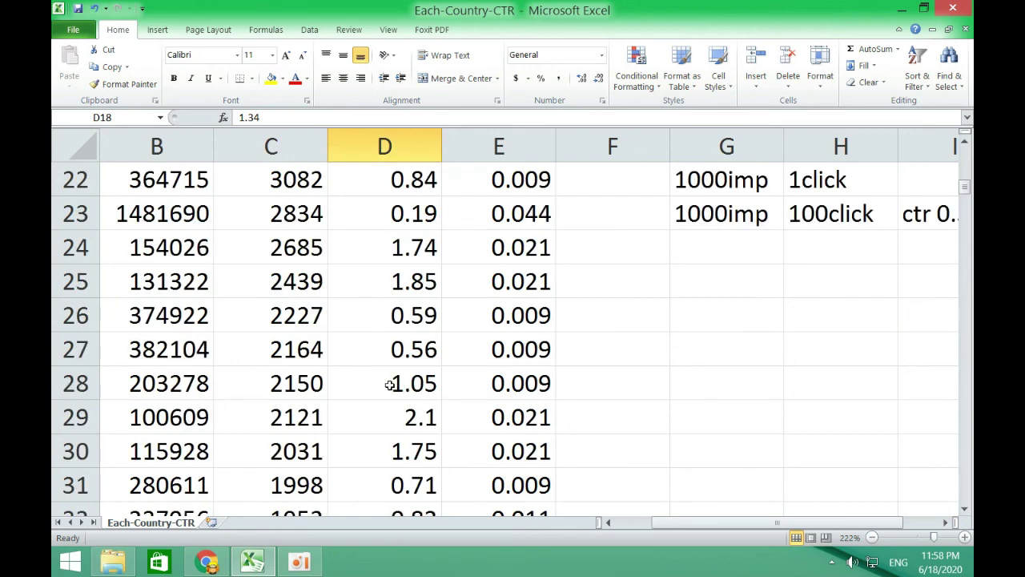
{"action": "scroll", "coordinate": [414, 380], "scroll_direction": "up", "scroll_amount": 3}
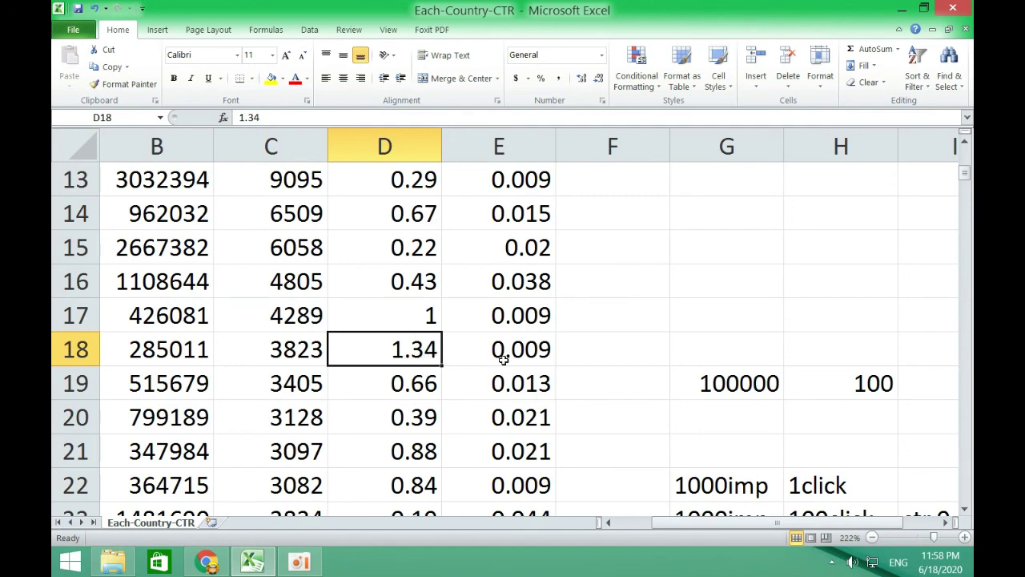
Review the CPM column by checking the RU row's value in E18, the header in E1 and the value in E12.
{"action": "left_click", "coordinate": [531, 349]}
{"action": "scroll", "coordinate": [528, 345], "scroll_direction": "up", "scroll_amount": 4}
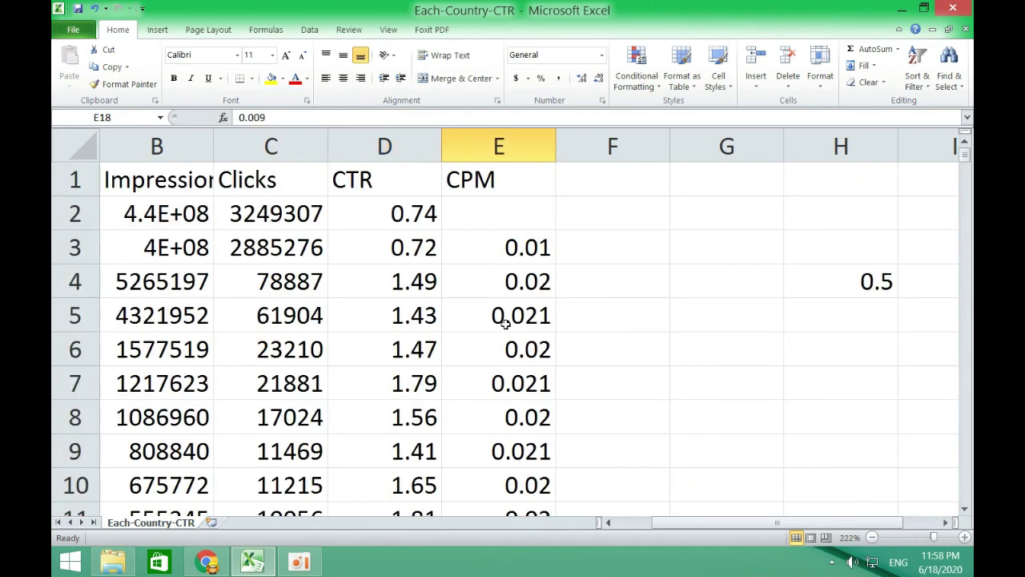
{"action": "left_click", "coordinate": [498, 181]}
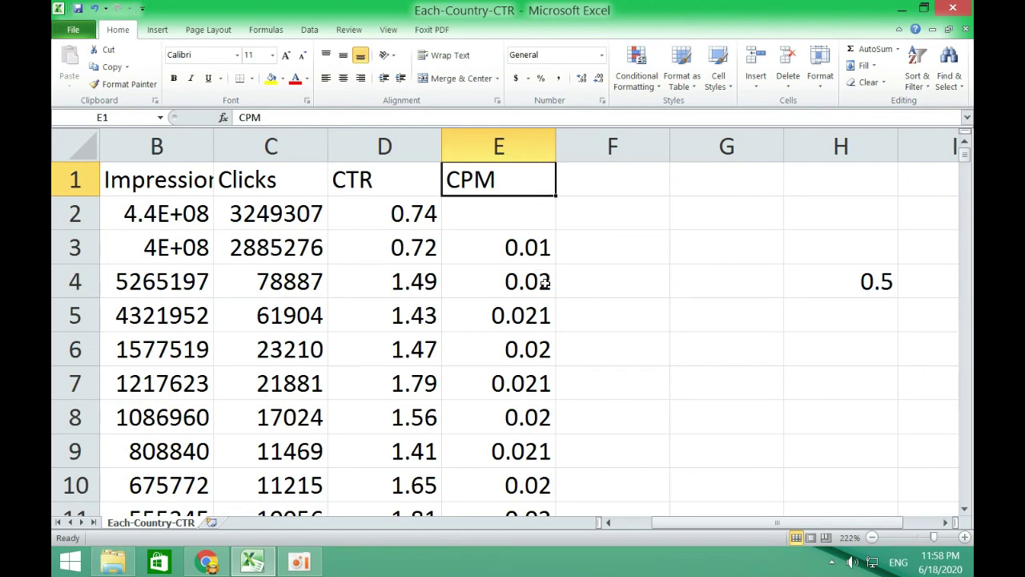
{"action": "scroll", "coordinate": [539, 362], "scroll_direction": "down", "scroll_amount": 2}
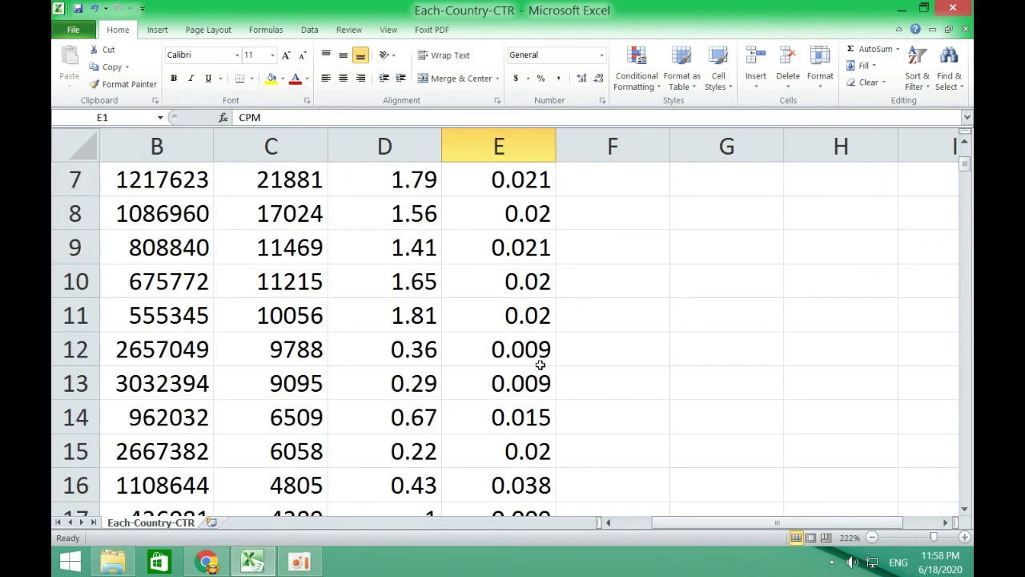
{"action": "left_click", "coordinate": [507, 358]}
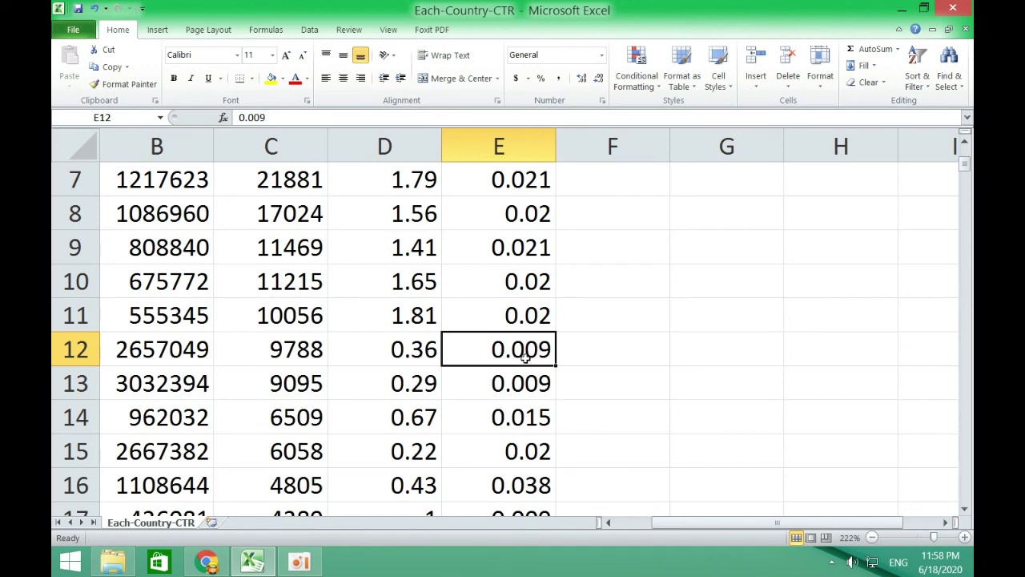
{"action": "left_click", "coordinate": [602, 350]}
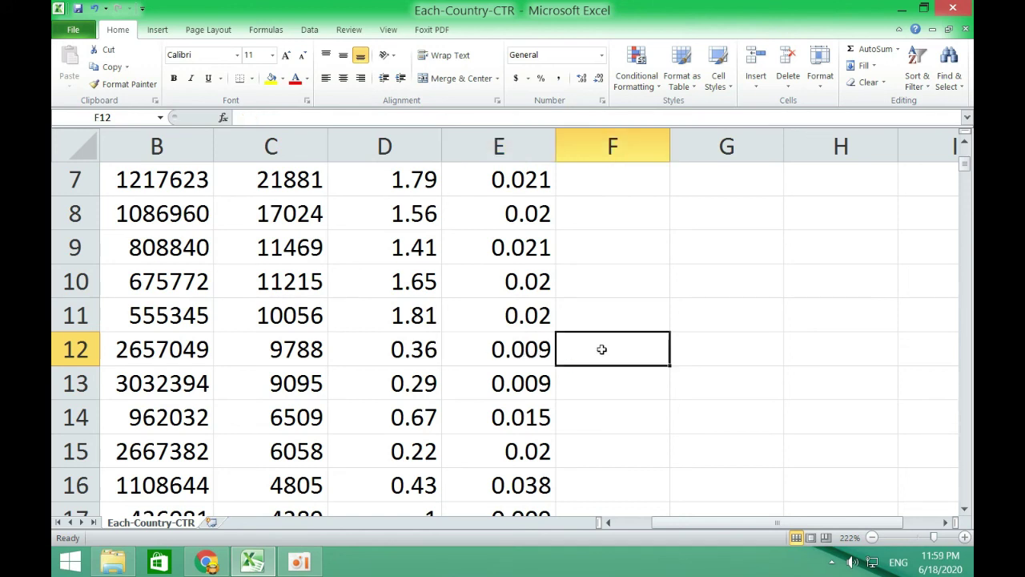
{"action": "left_click", "coordinate": [512, 351]}
{"action": "left_click", "coordinate": [299, 561]}
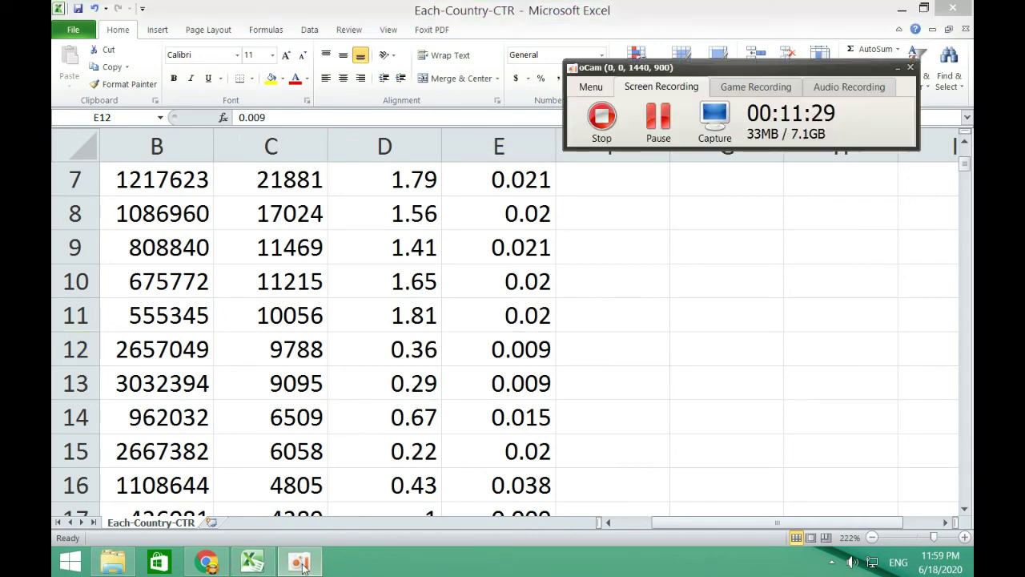